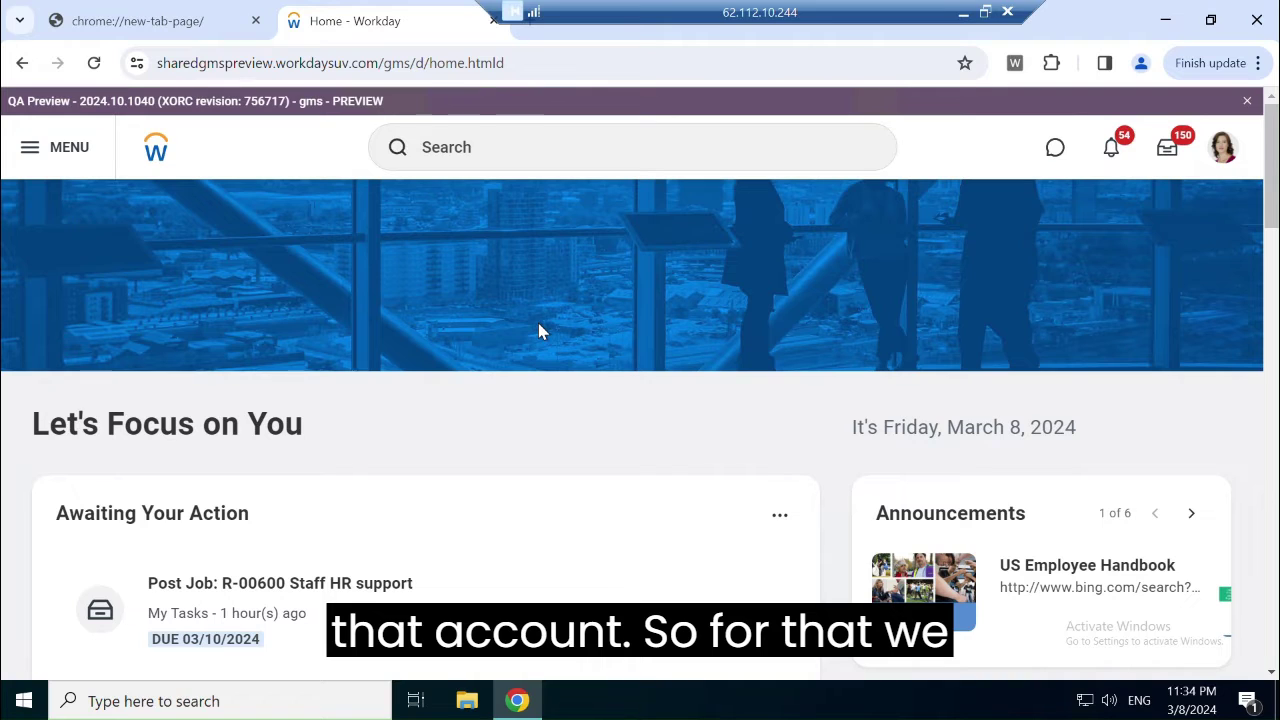
# Search Workday for the pre-hire candidate by name.
pyautogui.click(570, 148)
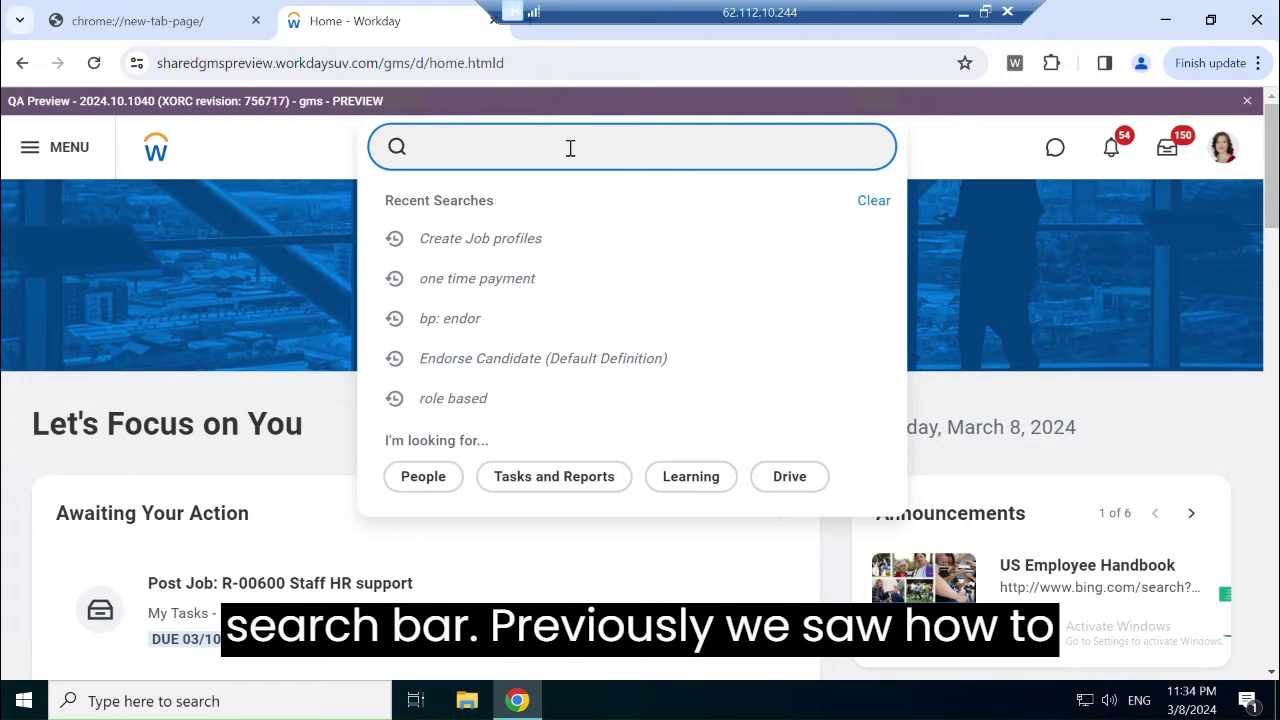
pyautogui.write('sofia')
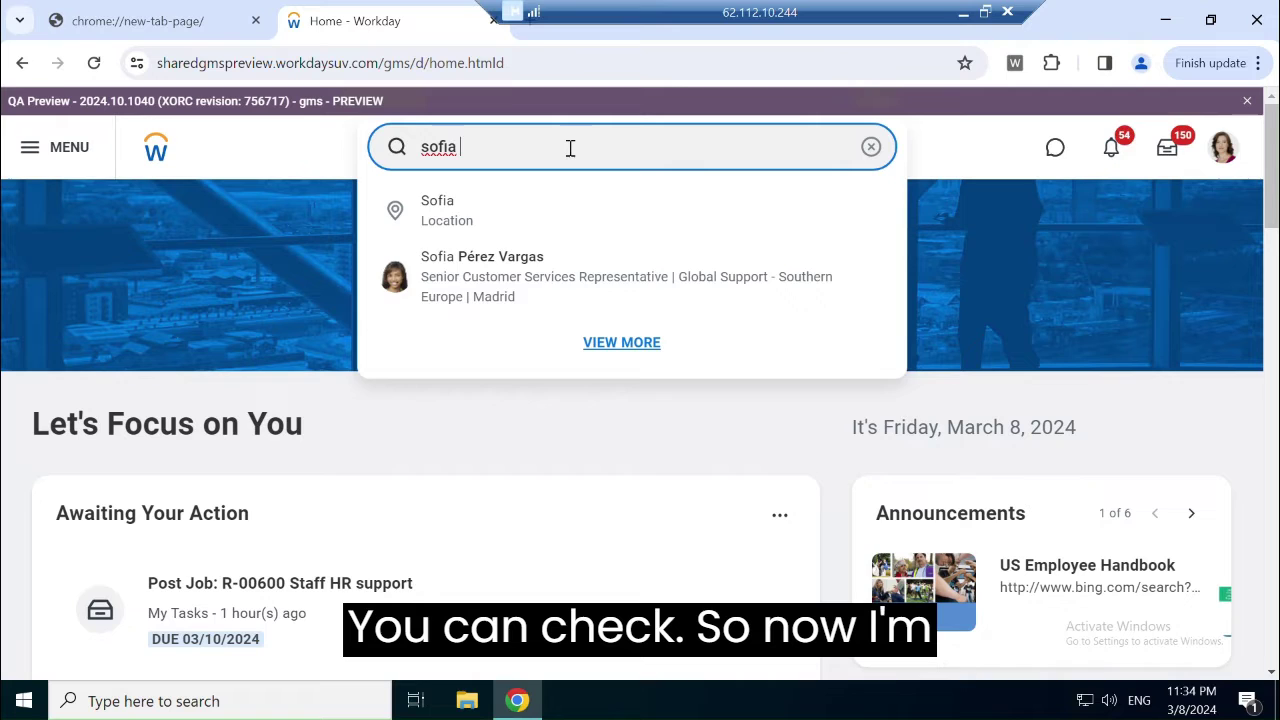
pyautogui.write(' blue')
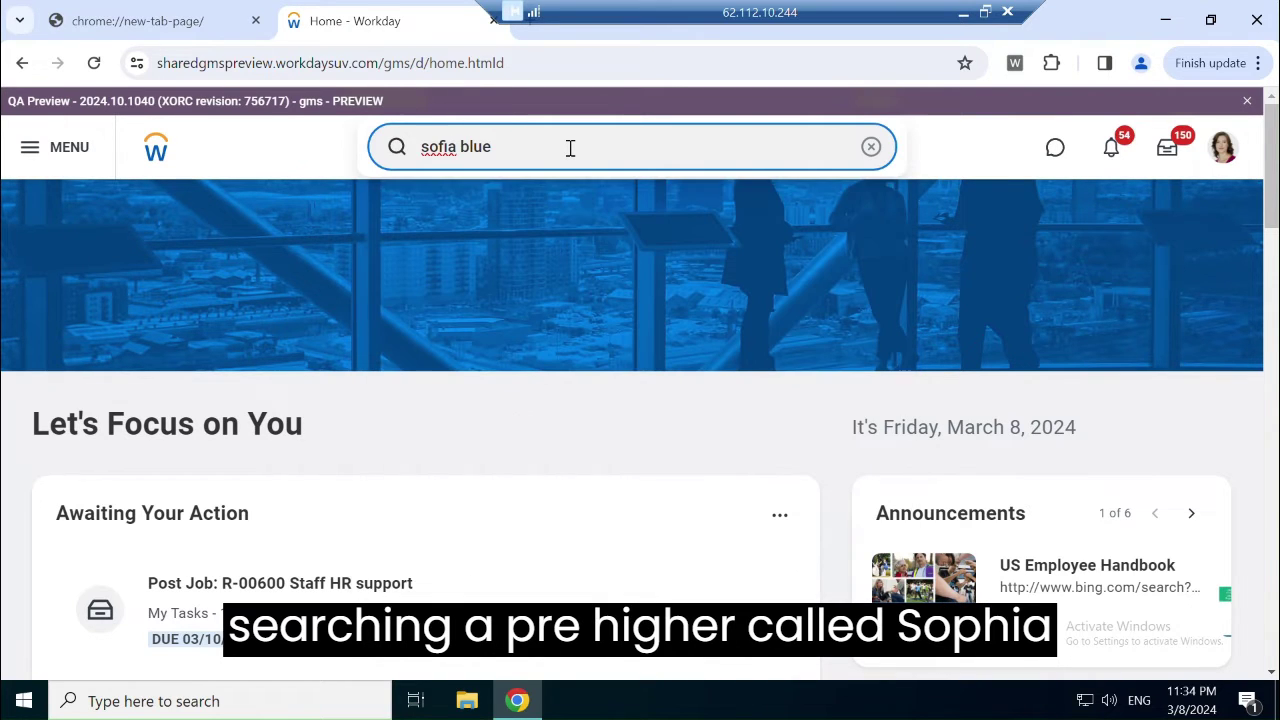
pyautogui.press('Return')
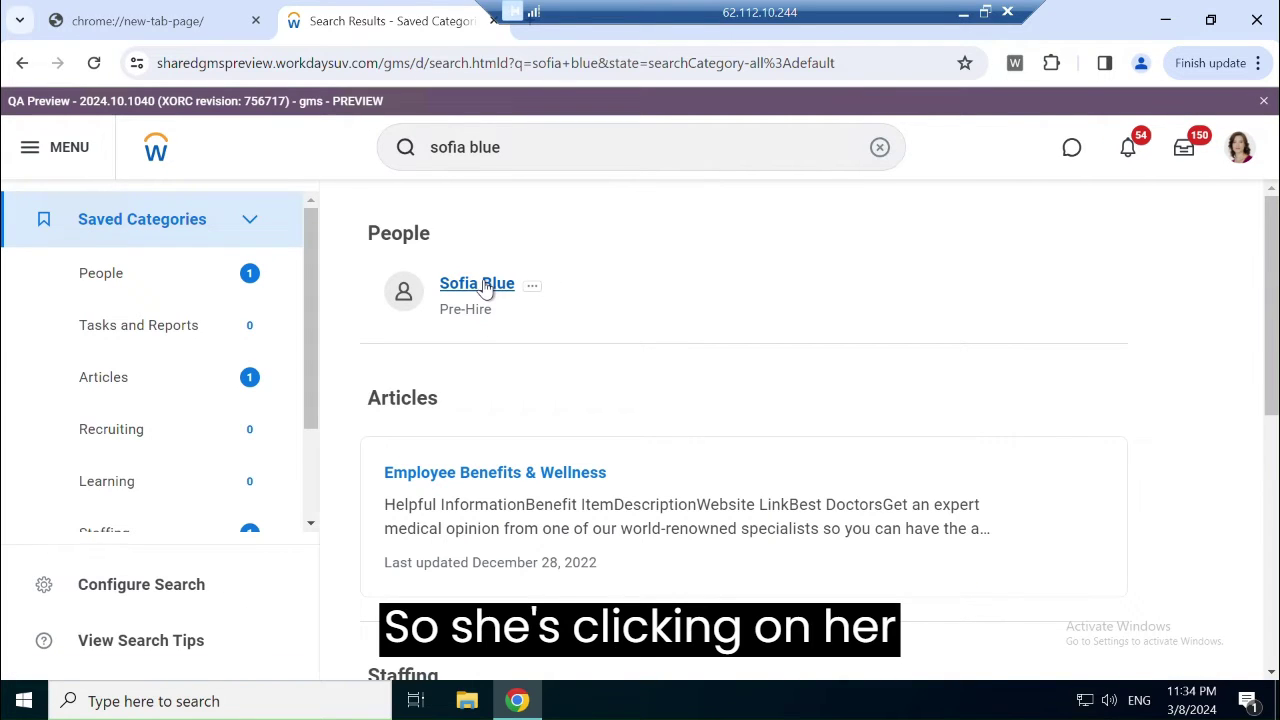
# Open the pre-hire's profile and show its Job Application actions.
pyautogui.click(484, 287)
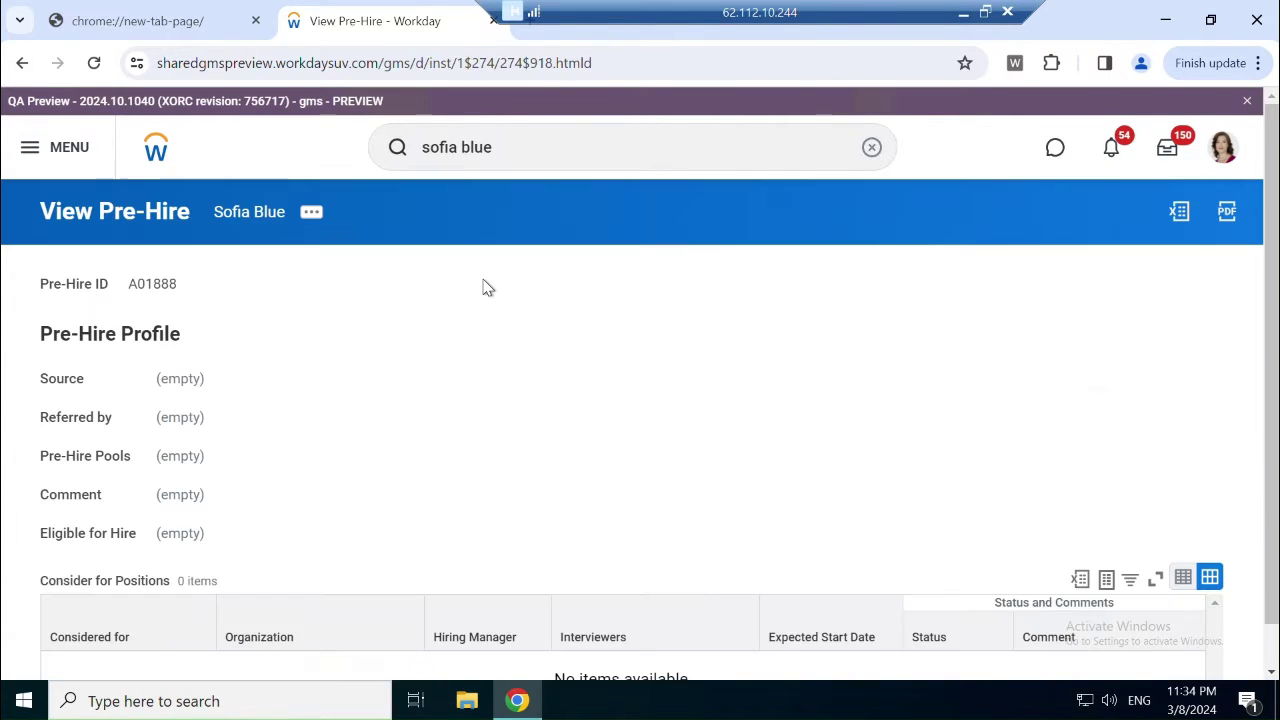
pyautogui.scroll(-1, 476, 313)
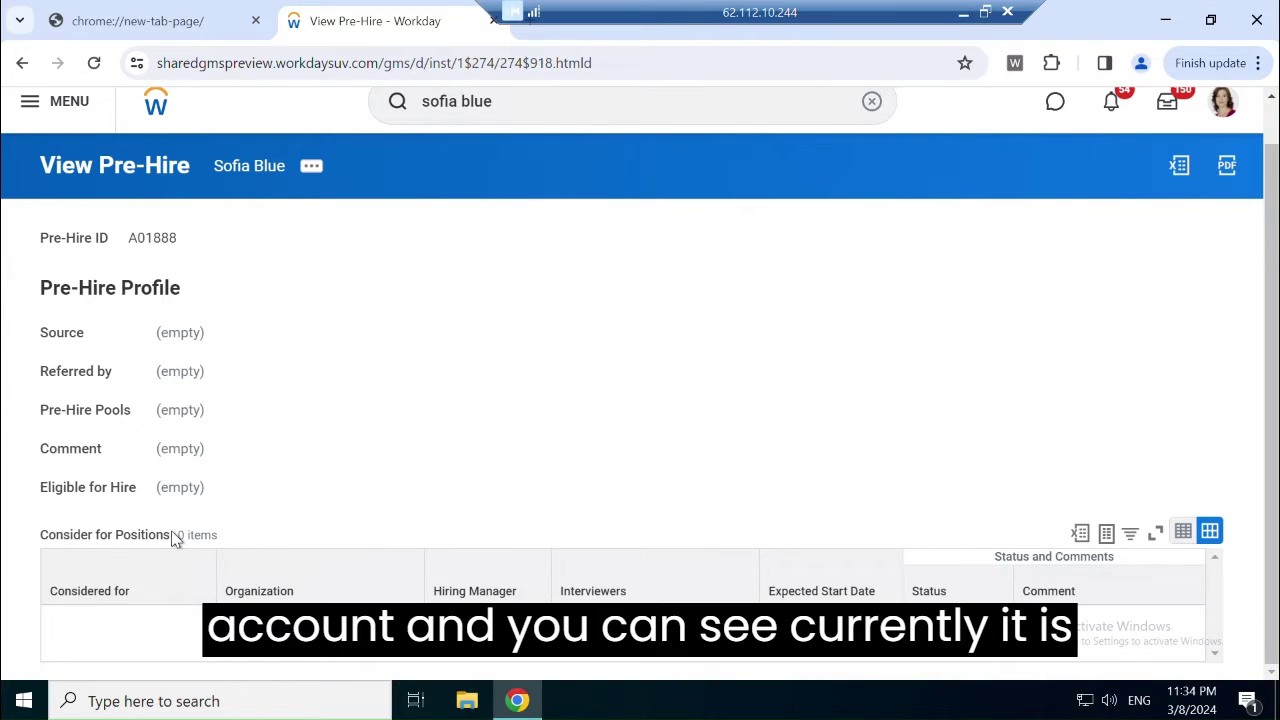
pyautogui.scroll(1, 334, 405)
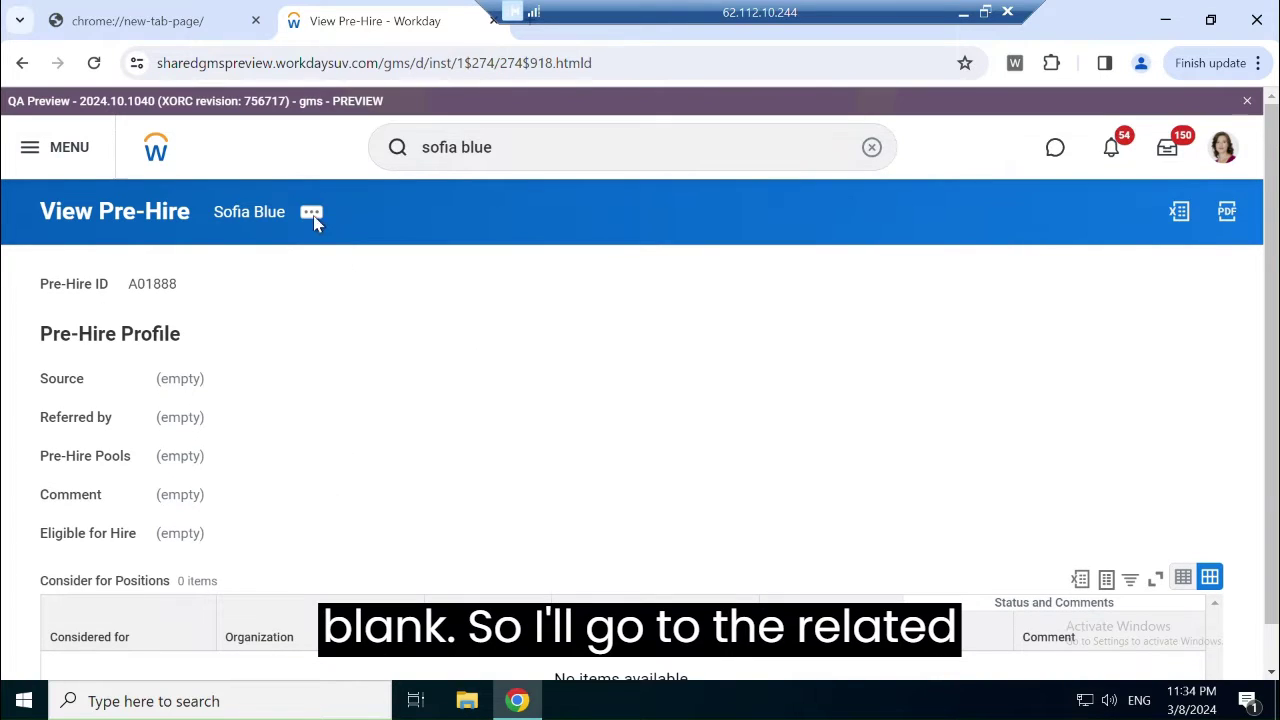
pyautogui.click(319, 218)
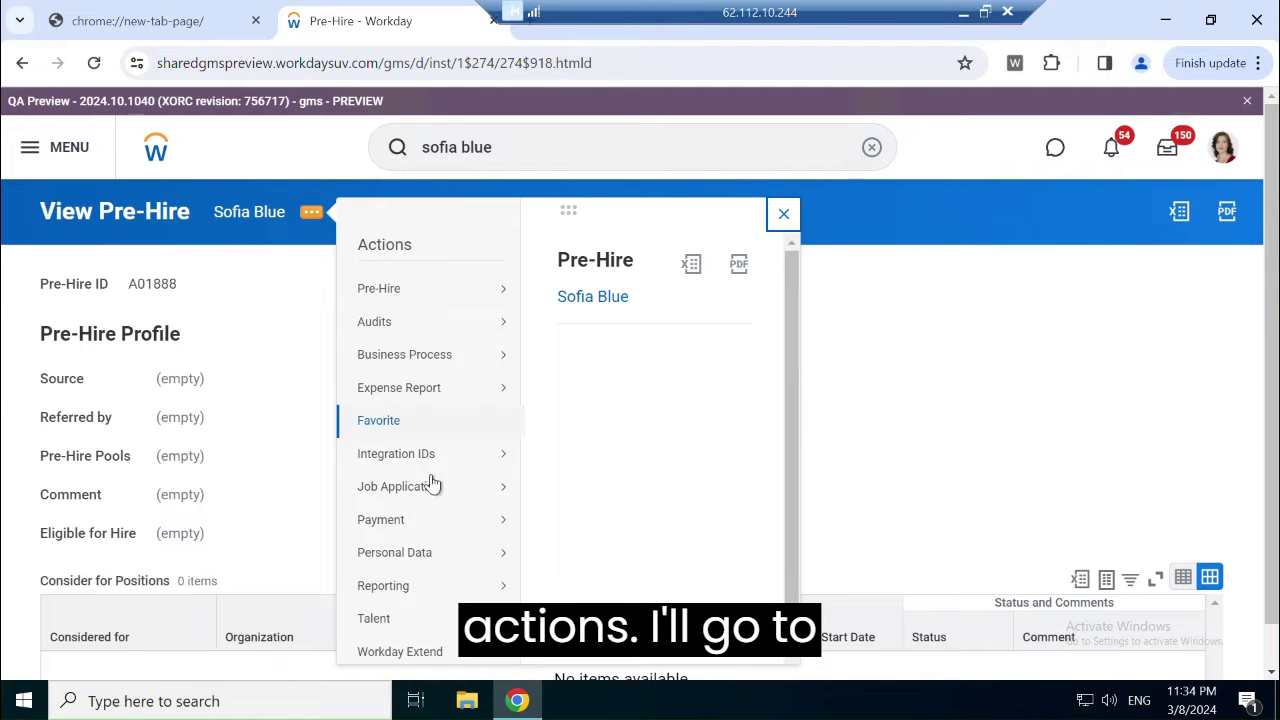
pyautogui.moveTo(399, 487)
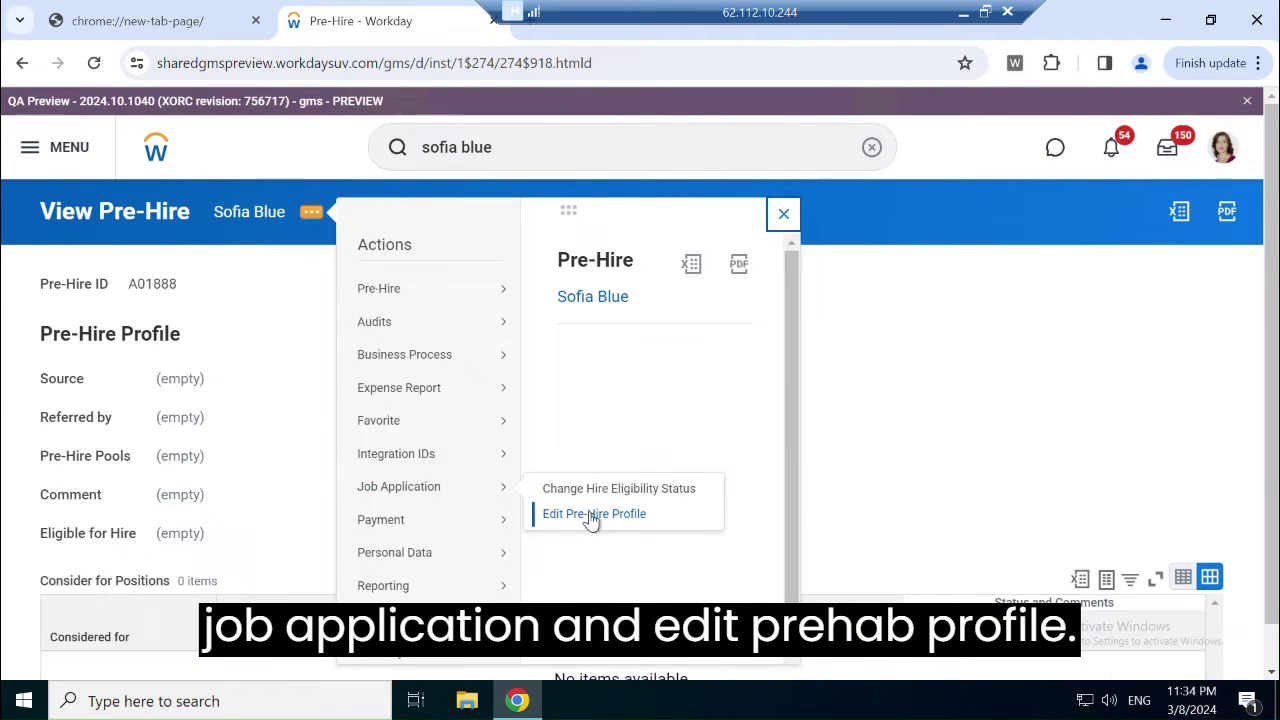
# Edit the pre-hire profile and upload New Text Document.txt as the resume.
pyautogui.click(592, 513)
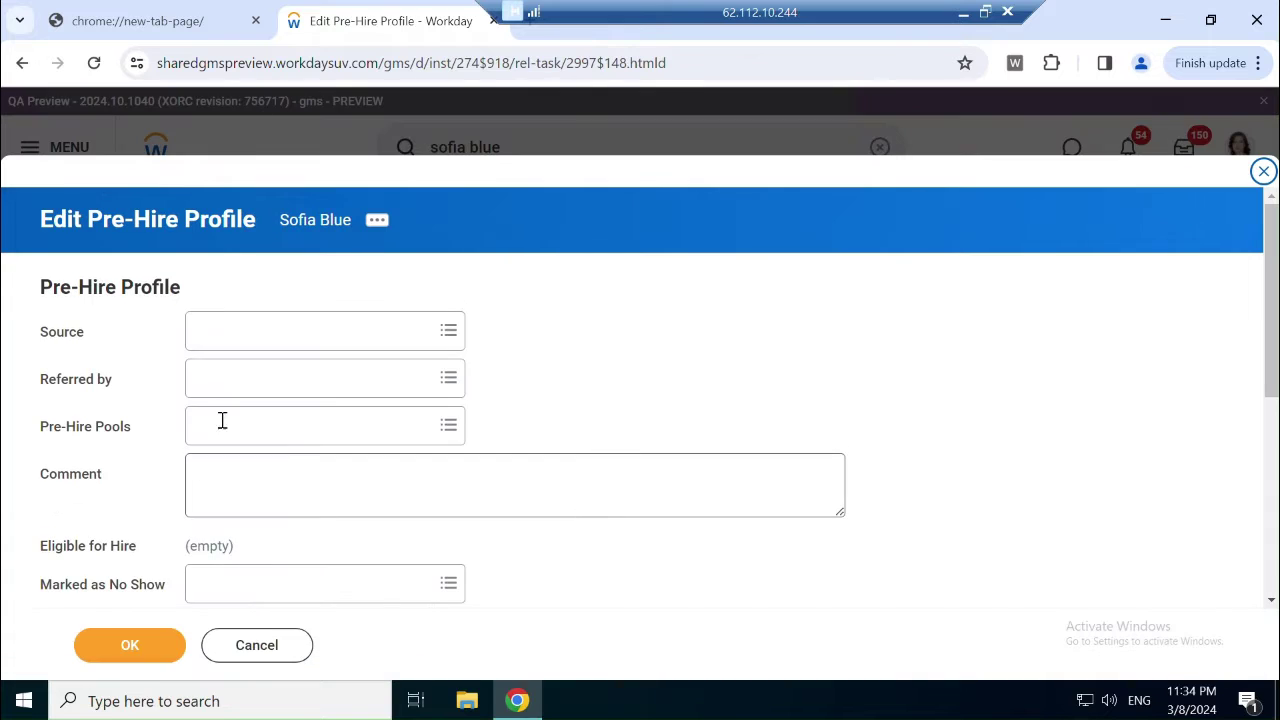
pyautogui.scroll(-3, 540, 365)
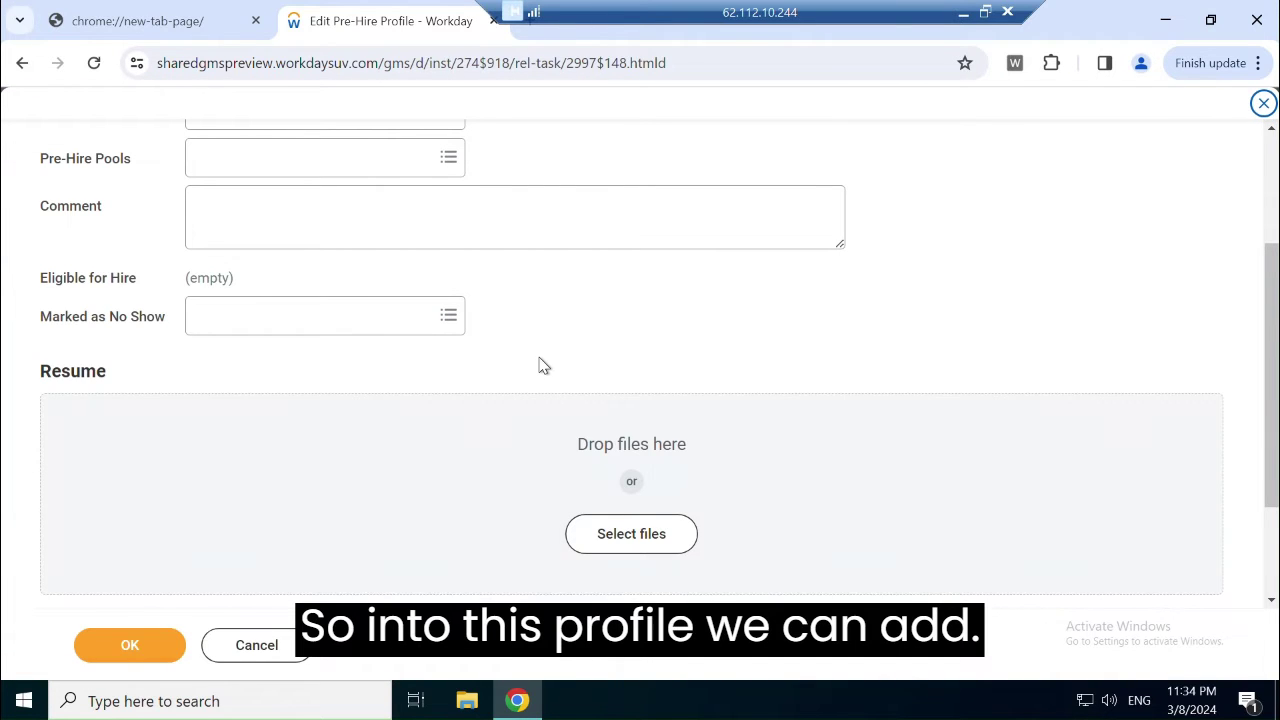
pyautogui.click(667, 540)
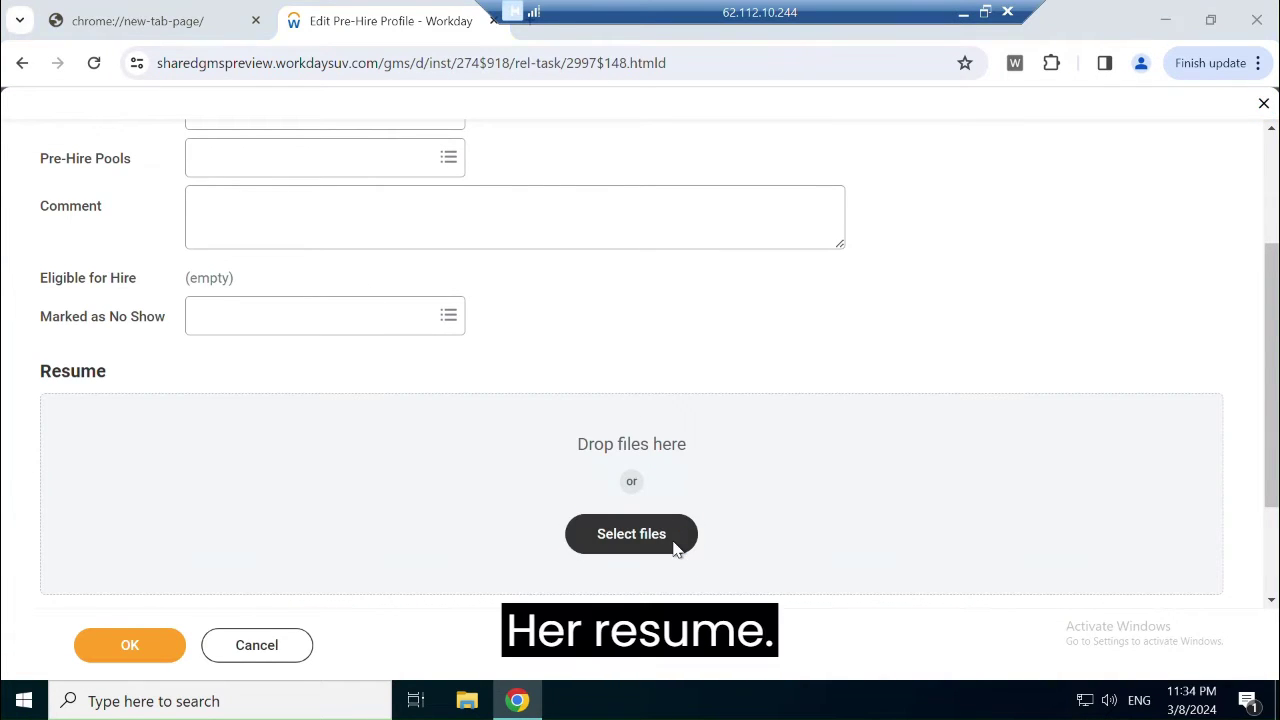
pyautogui.click(350, 148)
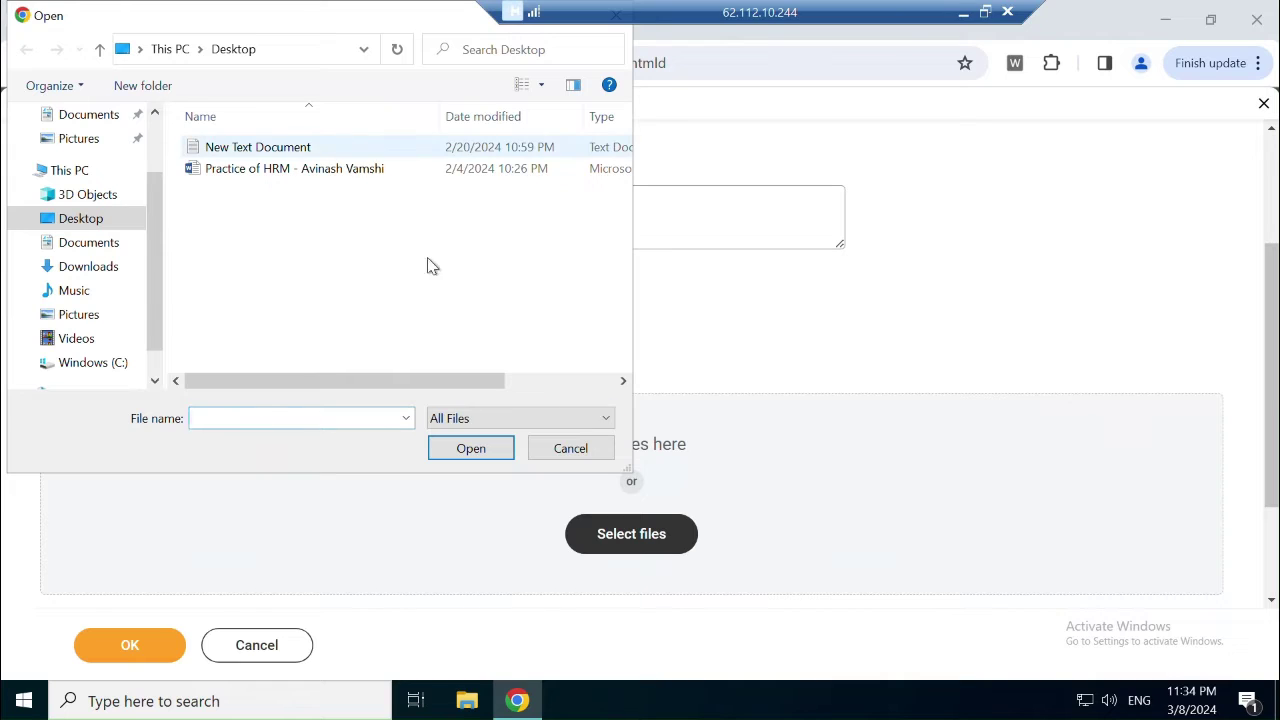
pyautogui.click(475, 454)
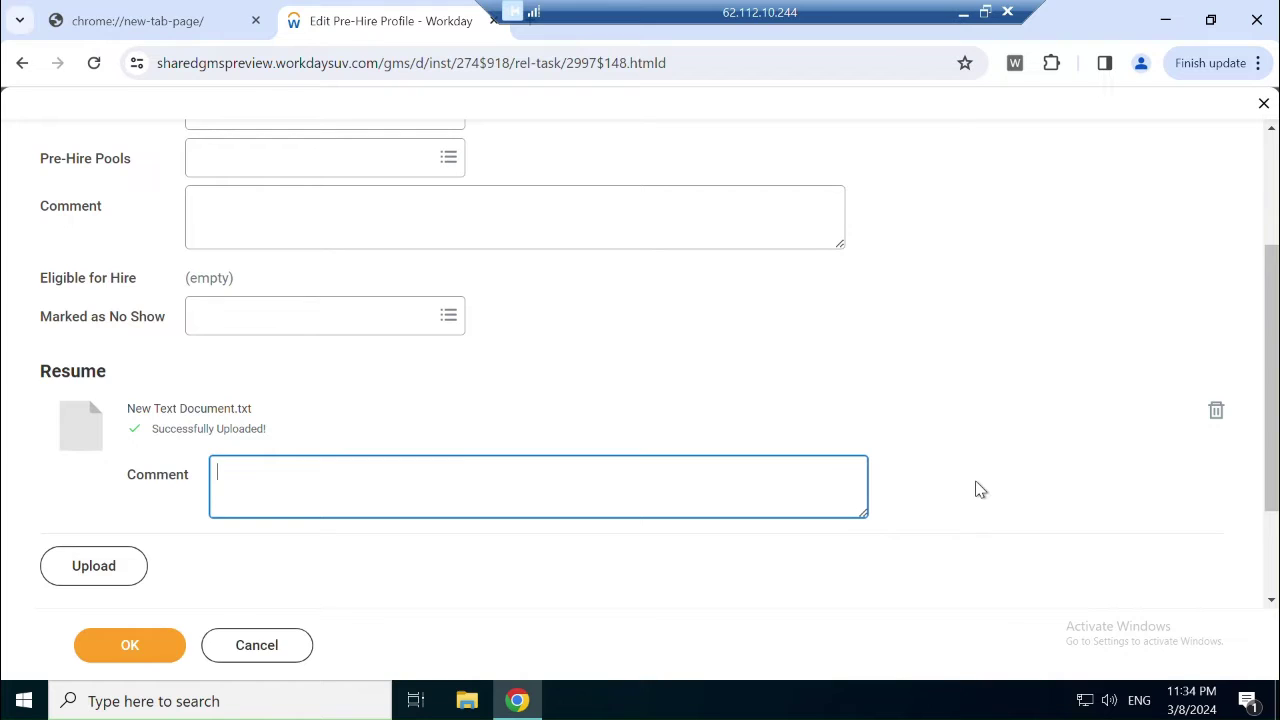
pyautogui.scroll(-2, 605, 436)
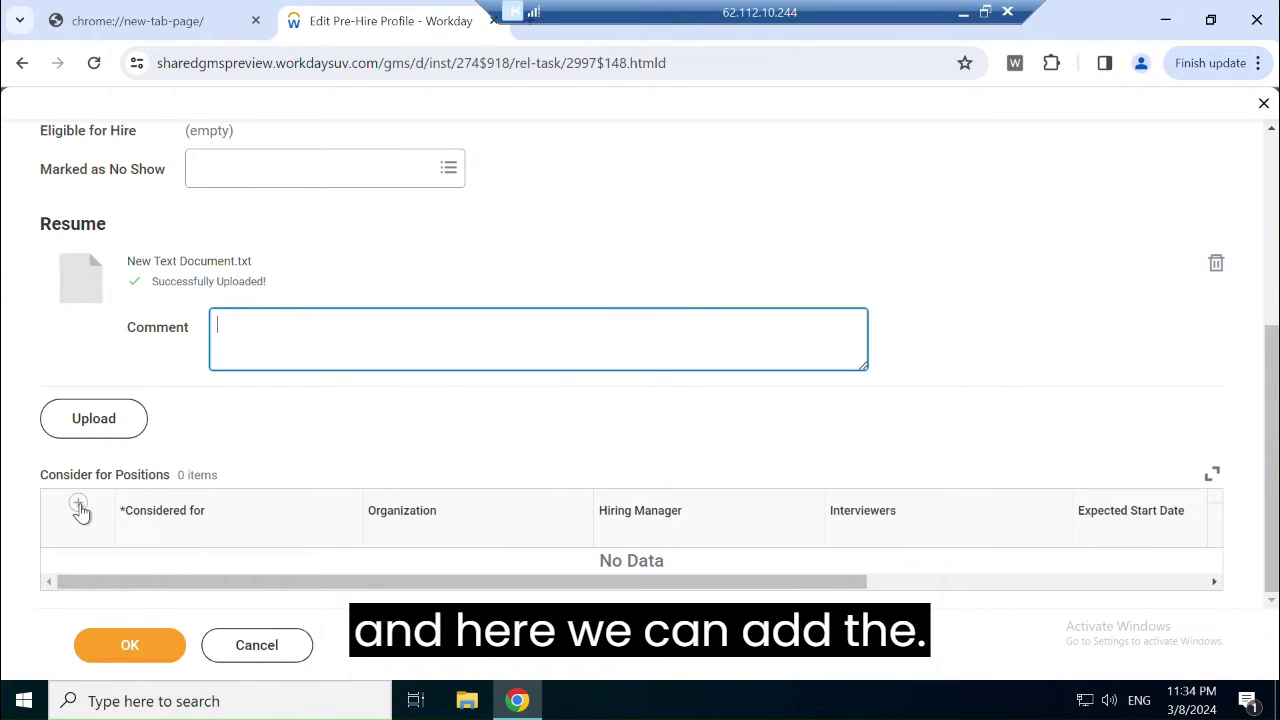
# Add a Consider for Positions row with P-00842 Training Specialist-2 (Unfilled).
pyautogui.click(80, 505)
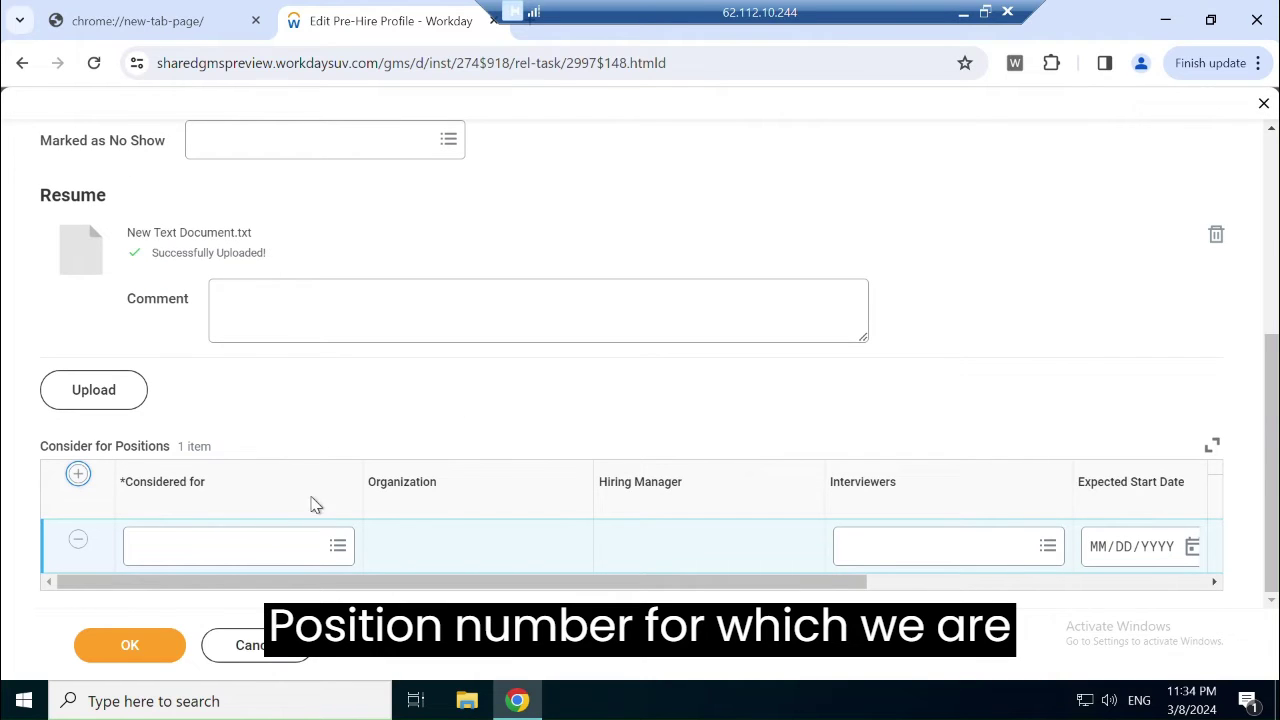
pyautogui.click(220, 558)
pyautogui.write('tra')
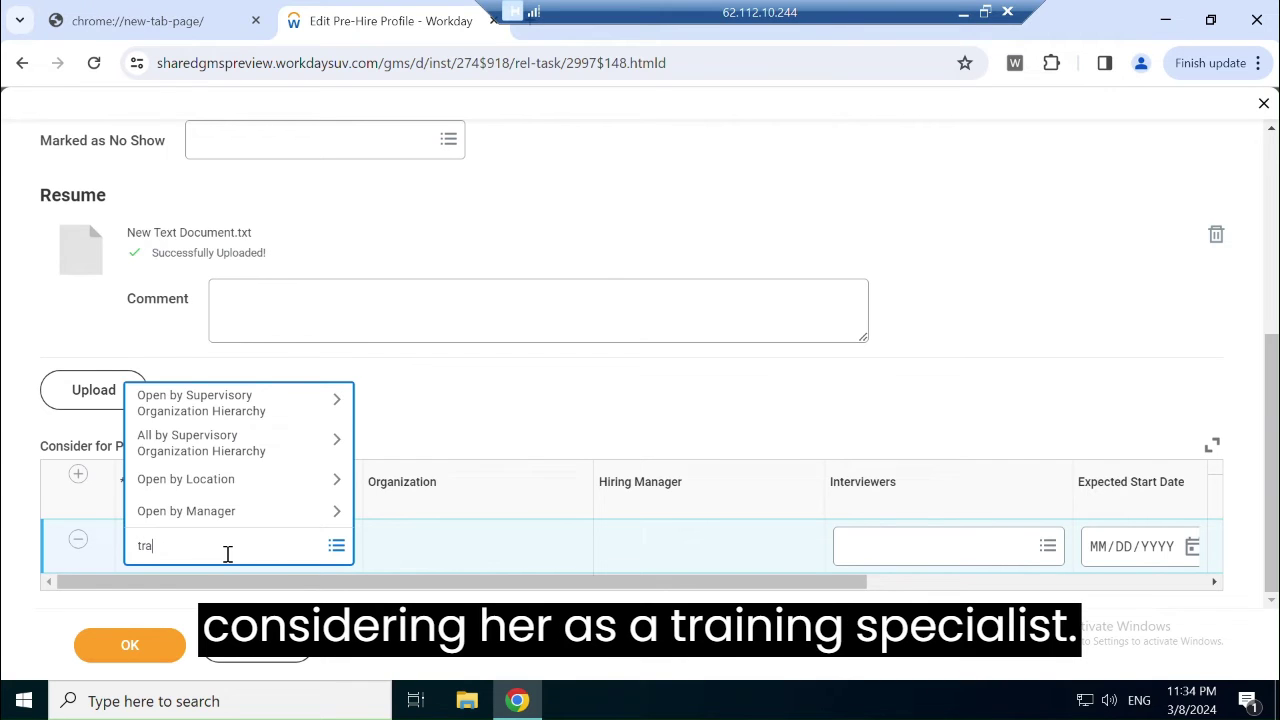
pyautogui.write('in')
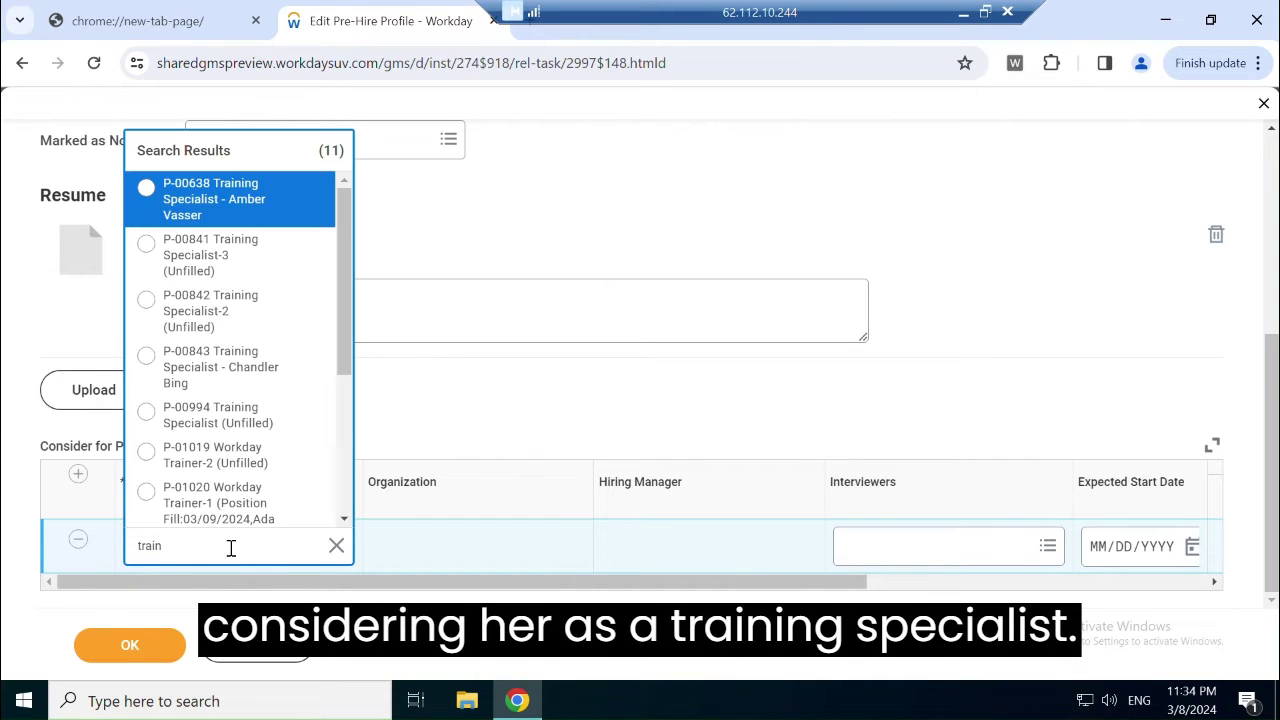
pyautogui.click(147, 303)
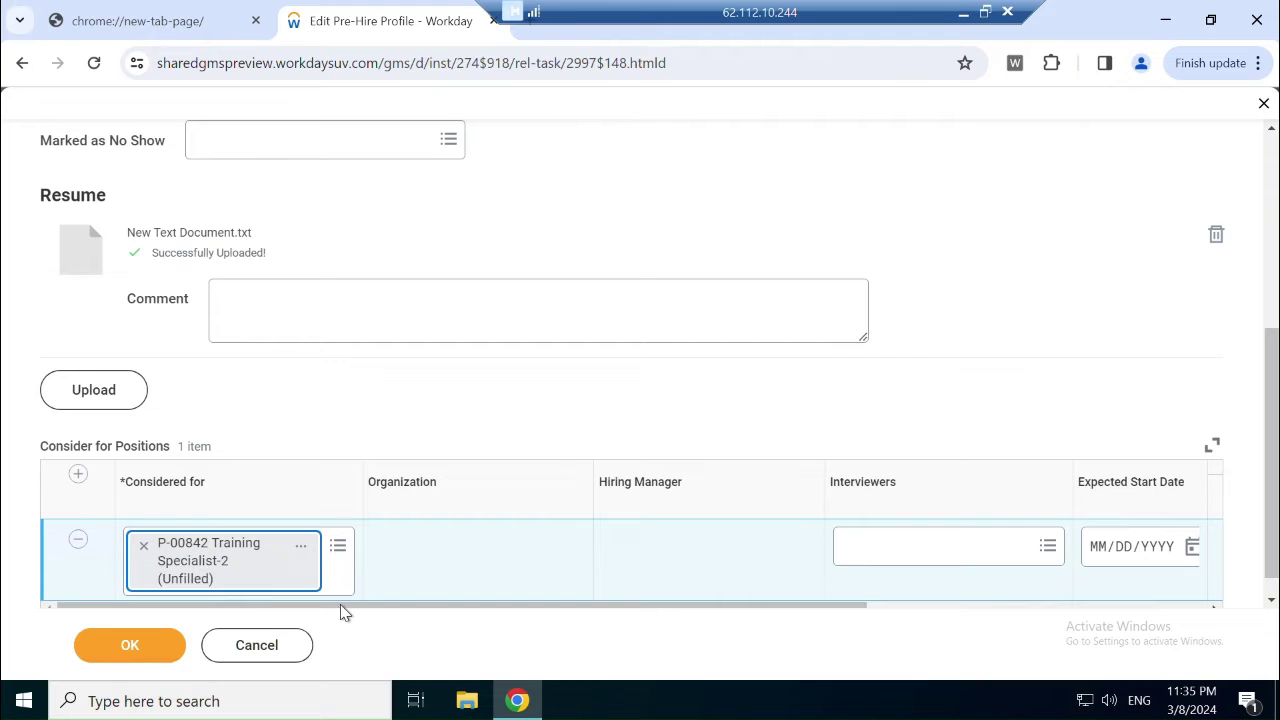
# Assign a customer services representative and a field sales director as the position's interviewers.
pyautogui.moveTo(340, 608); pyautogui.dragTo(510, 608)
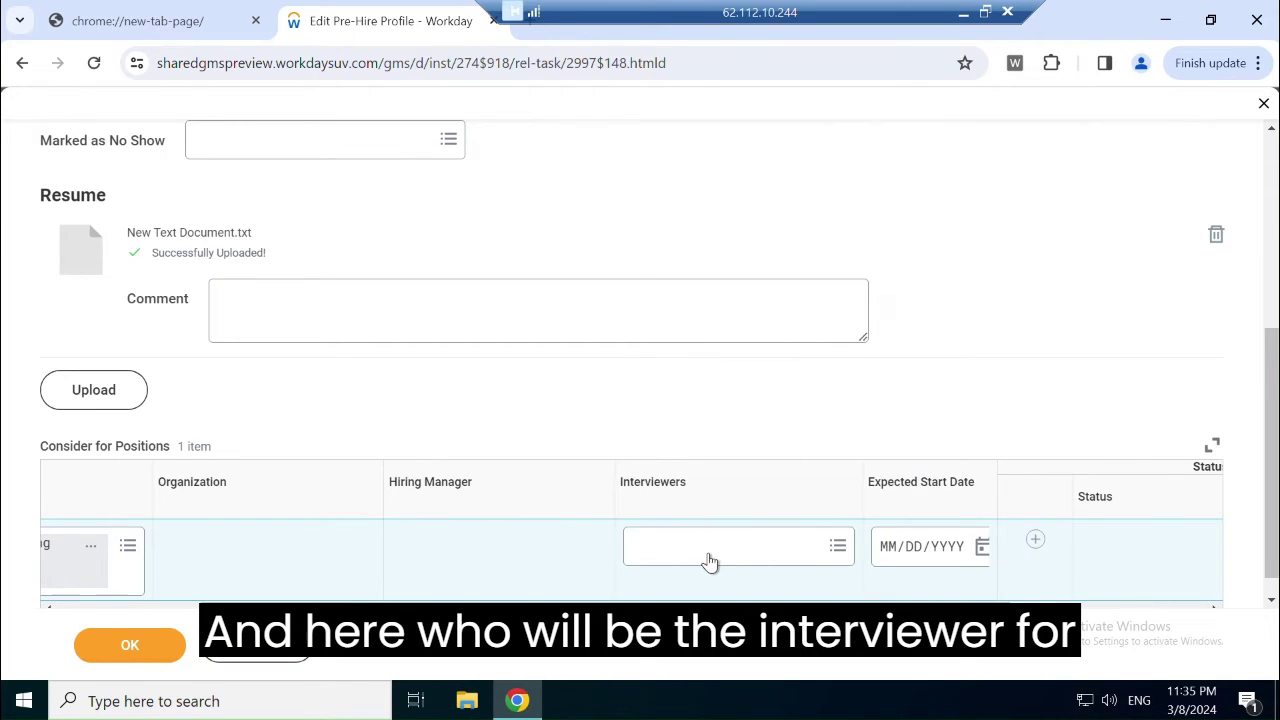
pyautogui.click(708, 560)
pyautogui.write('pau')
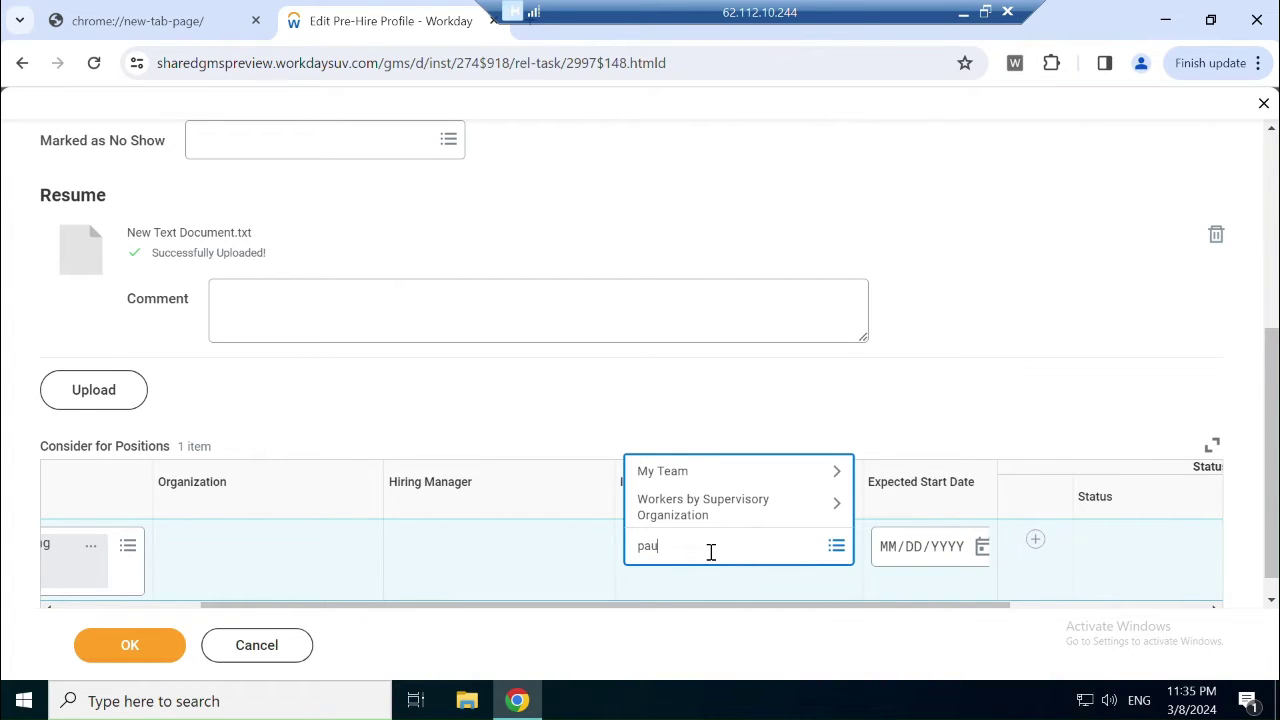
pyautogui.press('Return')
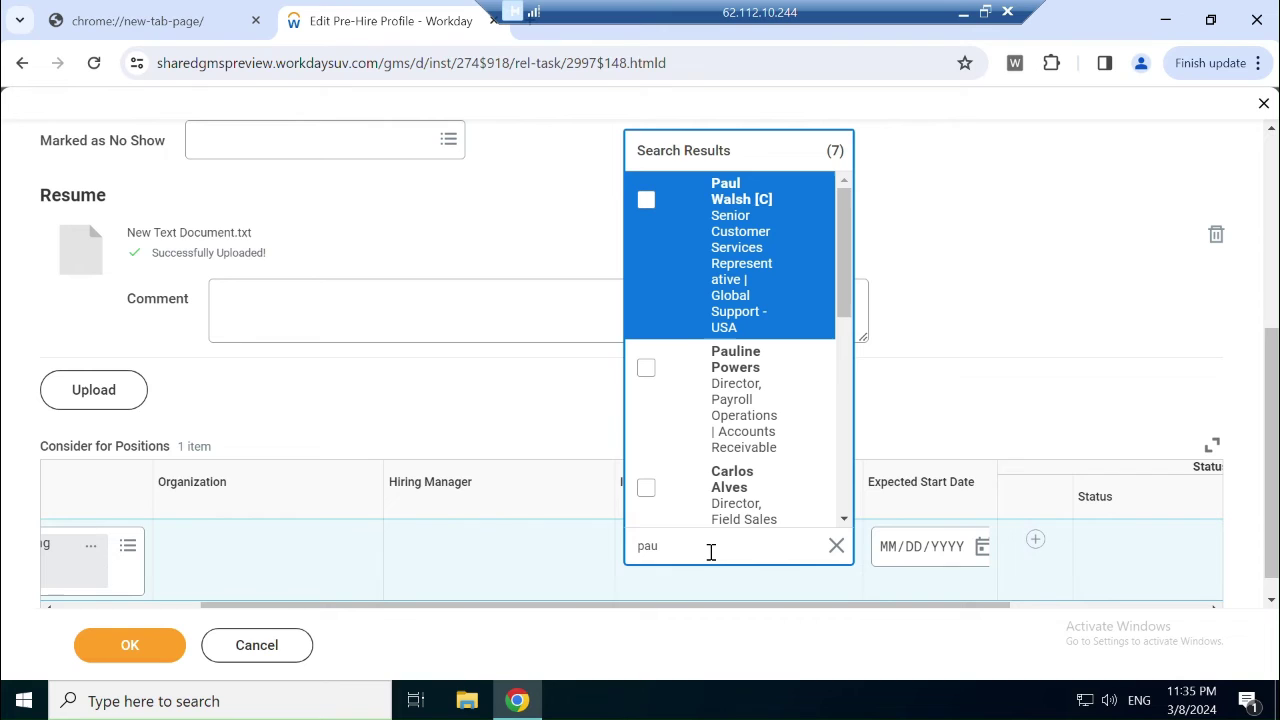
pyautogui.click(645, 200)
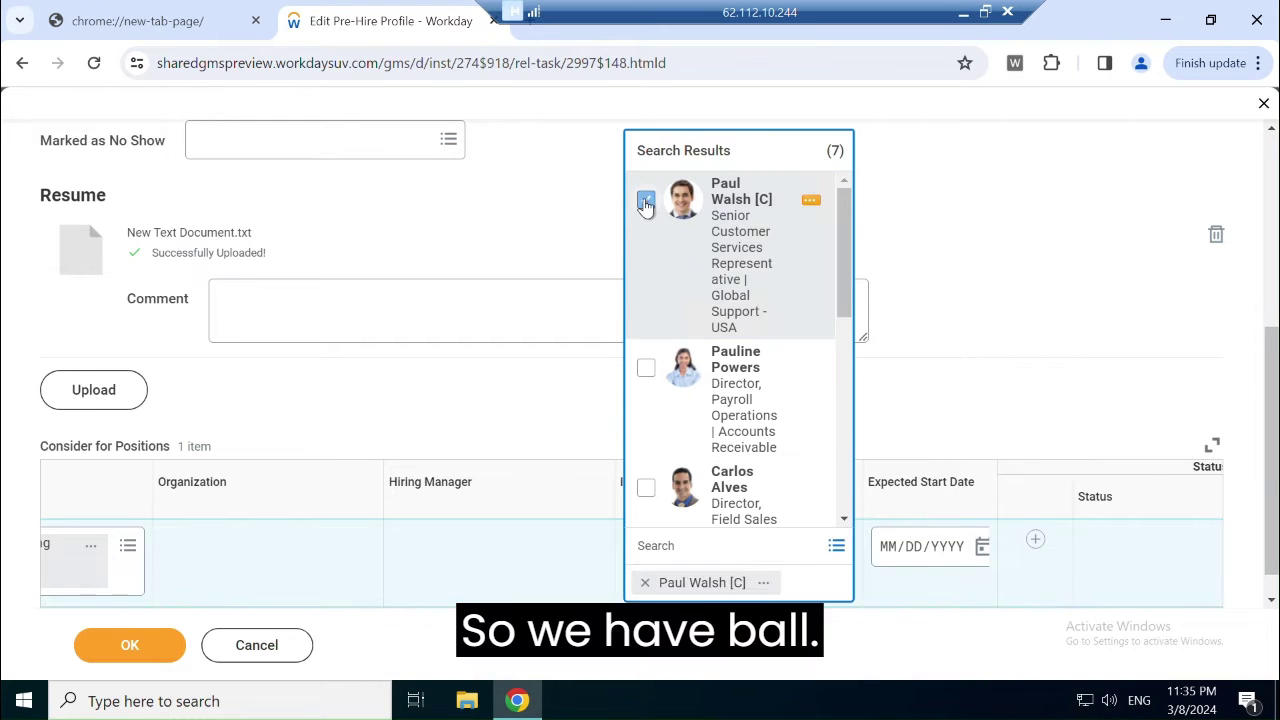
pyautogui.click(646, 488)
pyautogui.click(1047, 345)
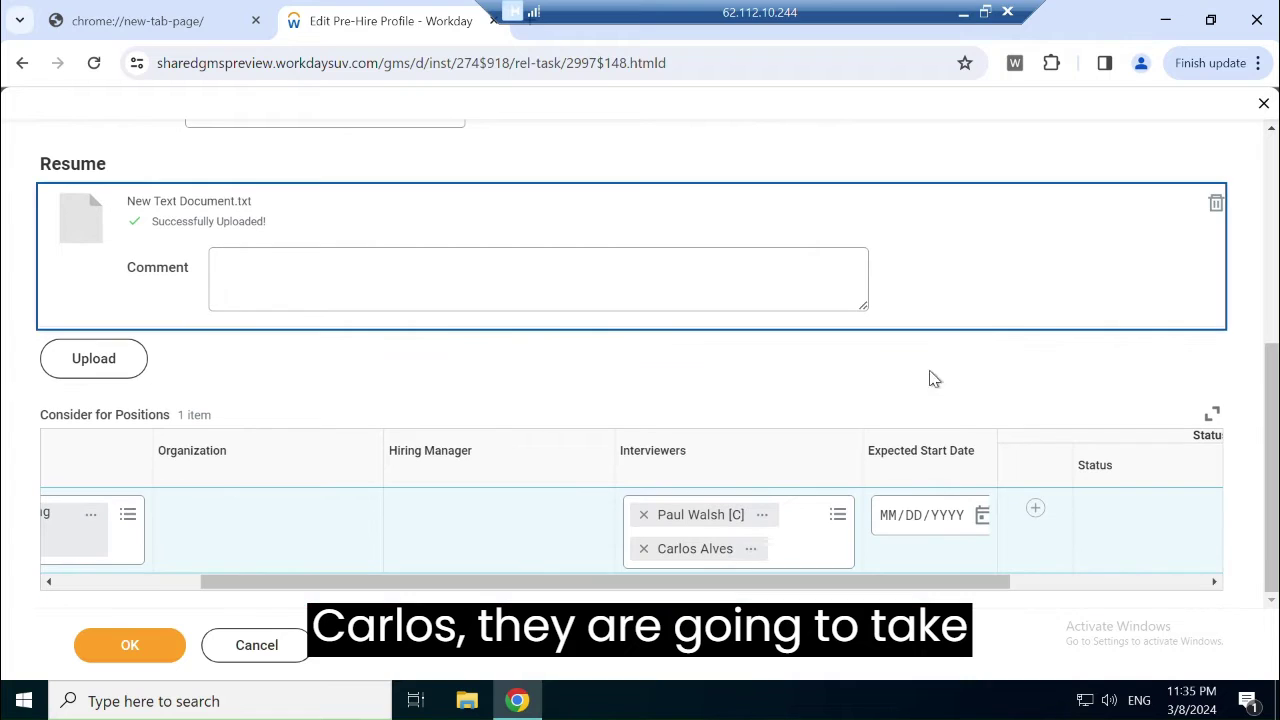
pyautogui.scroll(-1, 929, 374)
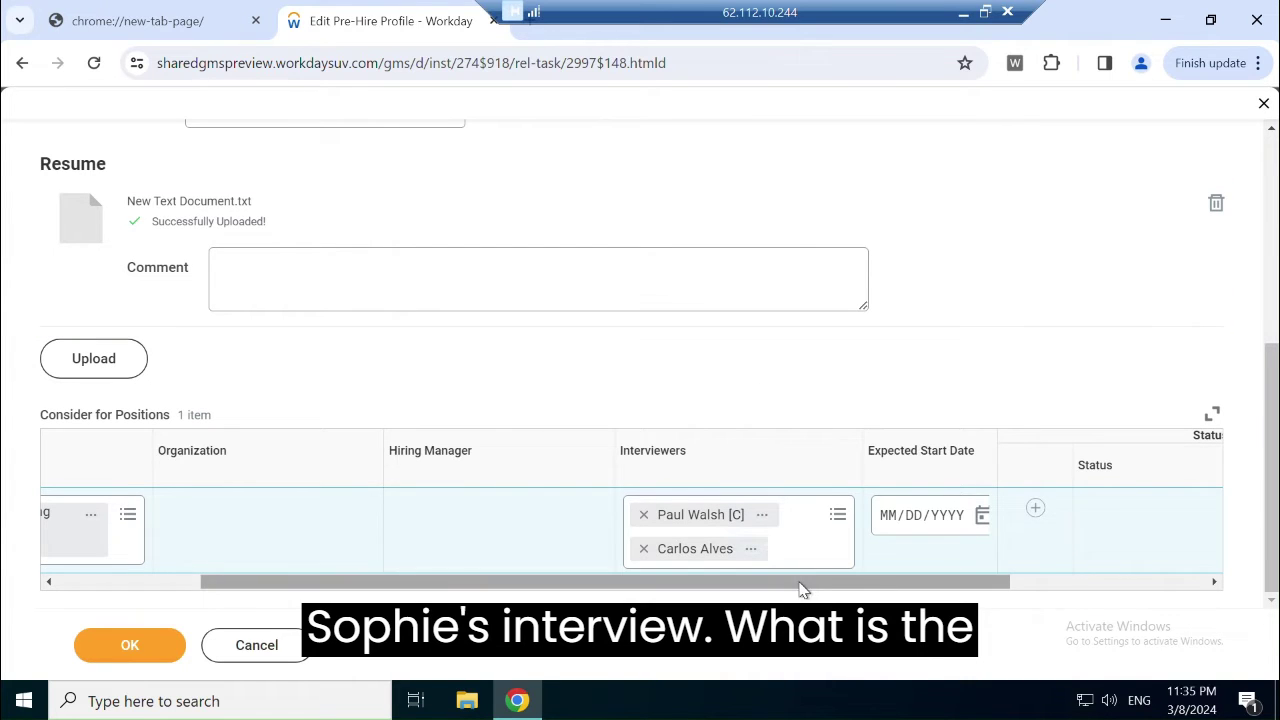
# Set the expected start date to 03/07/2024 and add a 2.0 - Pre-Screen status.
pyautogui.moveTo(803, 585); pyautogui.dragTo(983, 588)
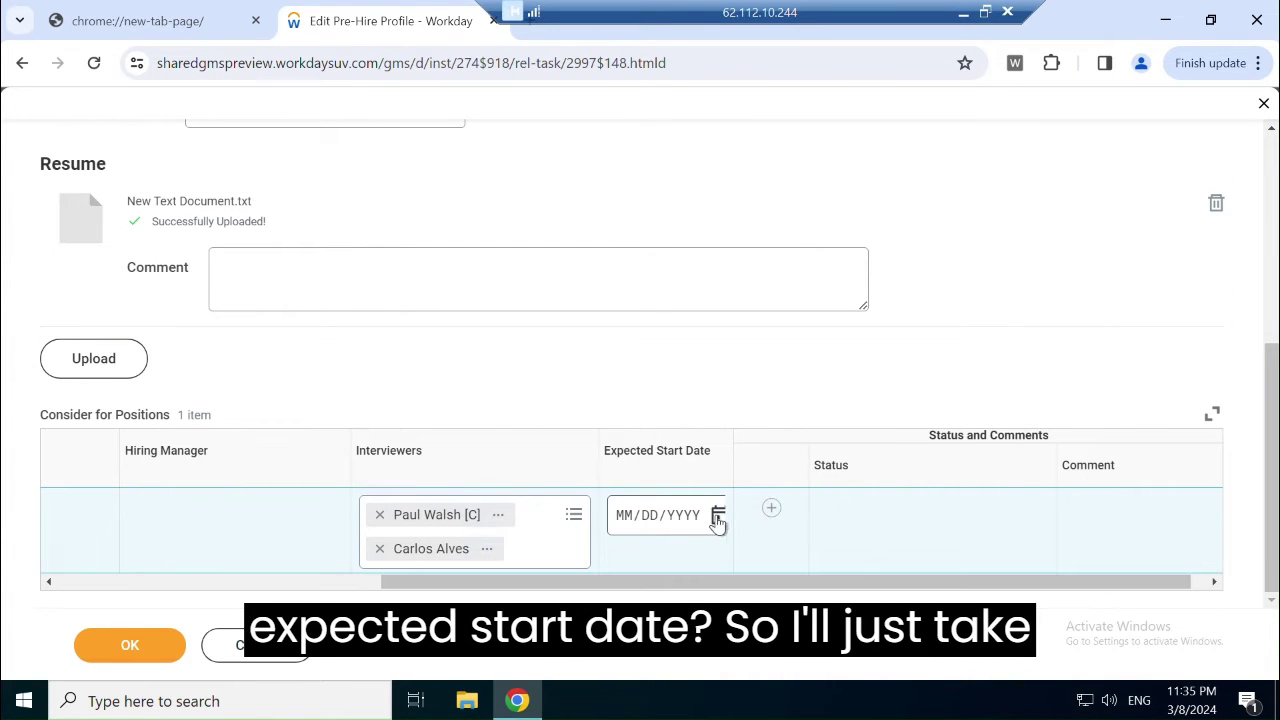
pyautogui.click(720, 515)
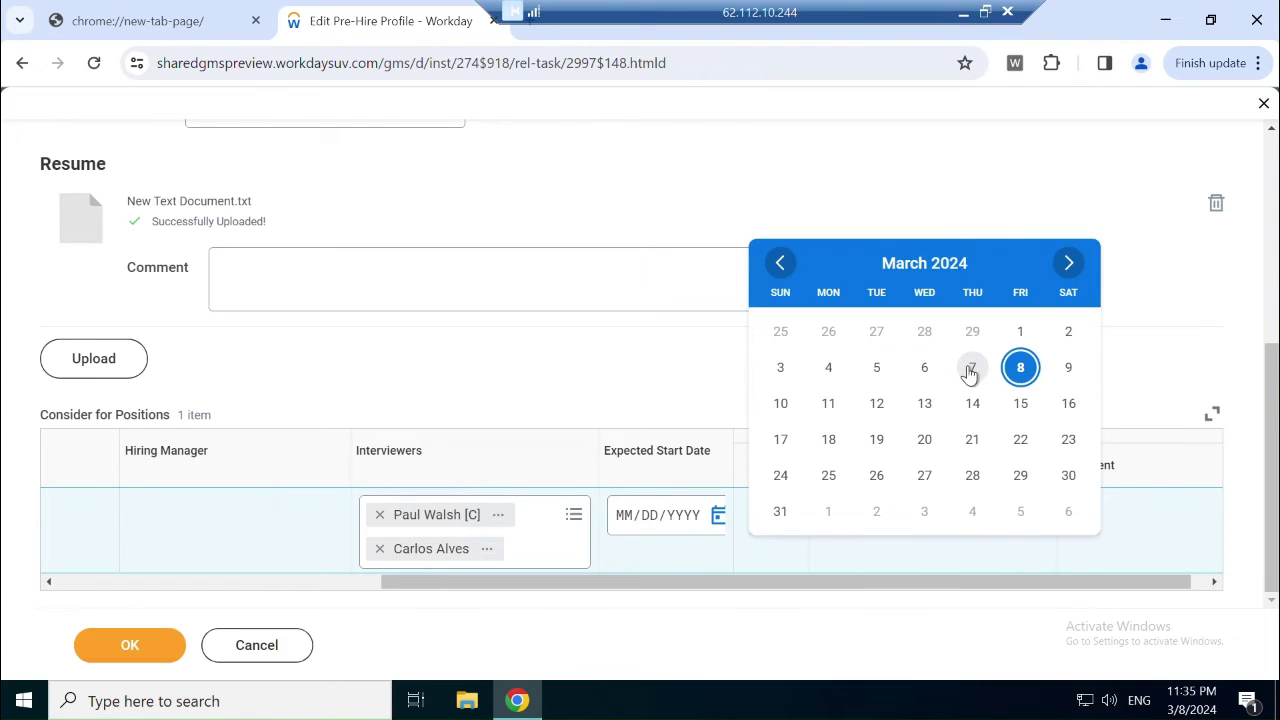
pyautogui.click(972, 367)
pyautogui.moveTo(703, 594); pyautogui.dragTo(719, 594)
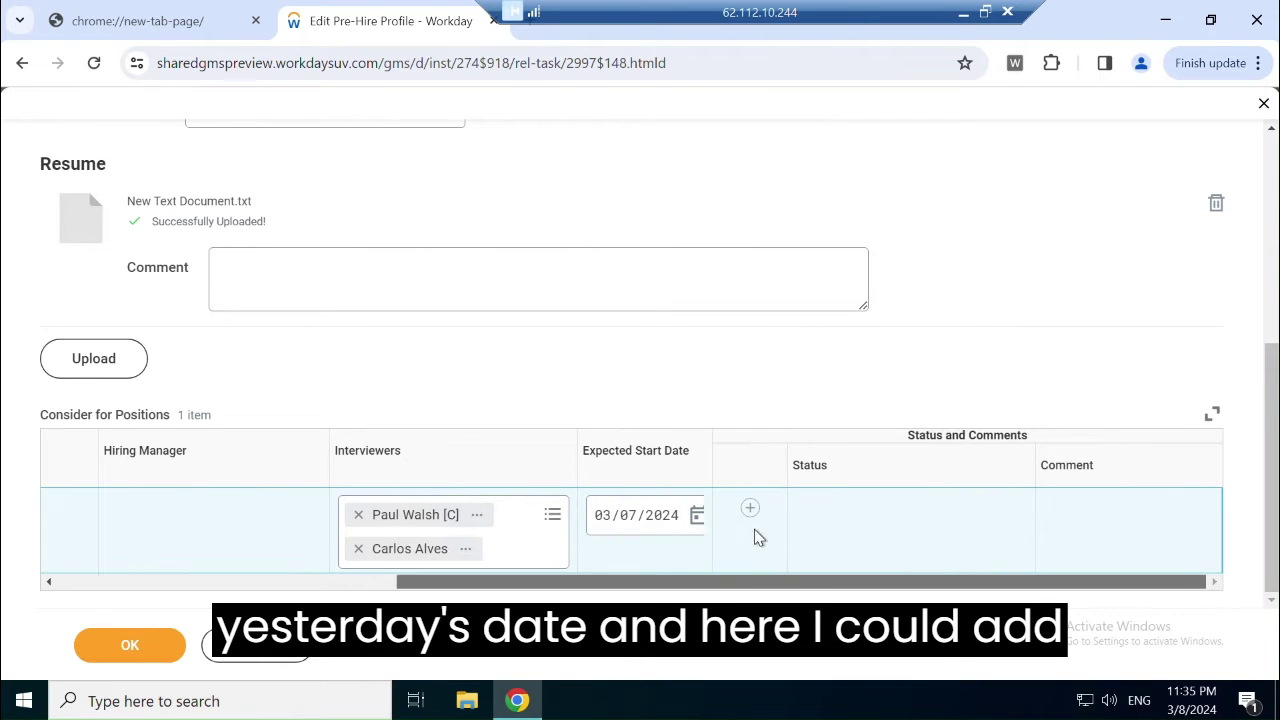
pyautogui.click(750, 510)
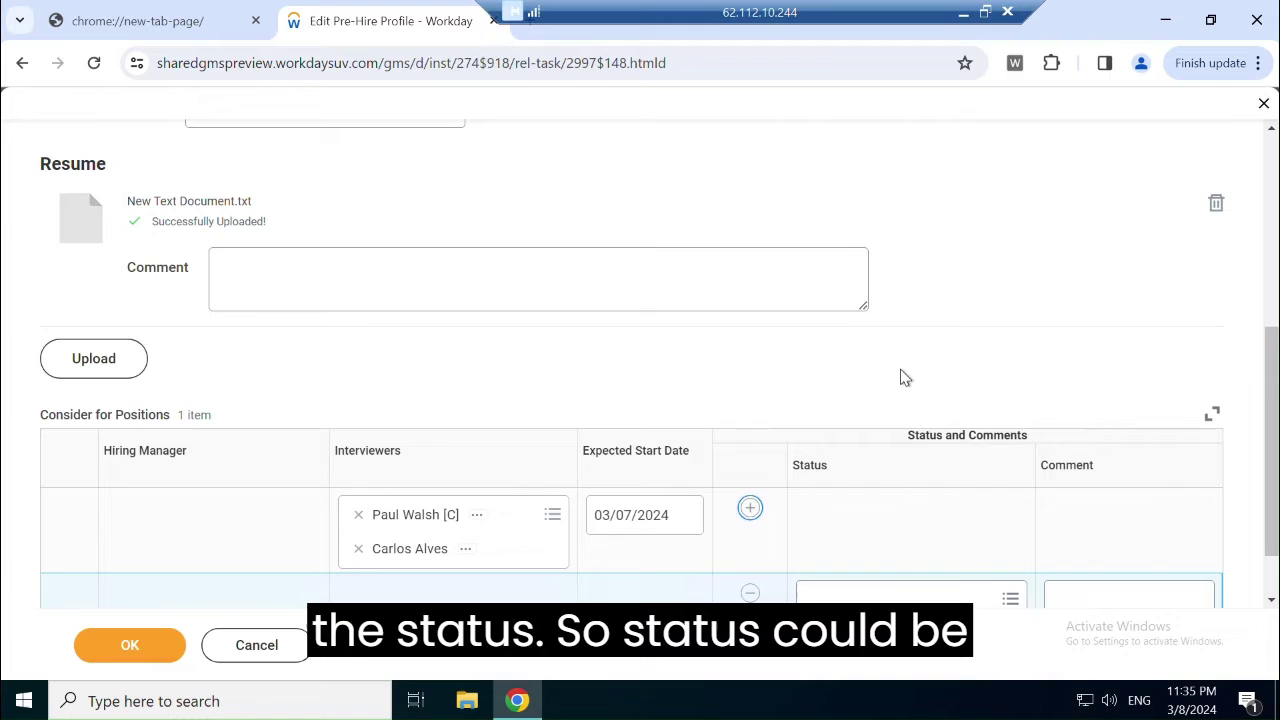
pyautogui.click(855, 538)
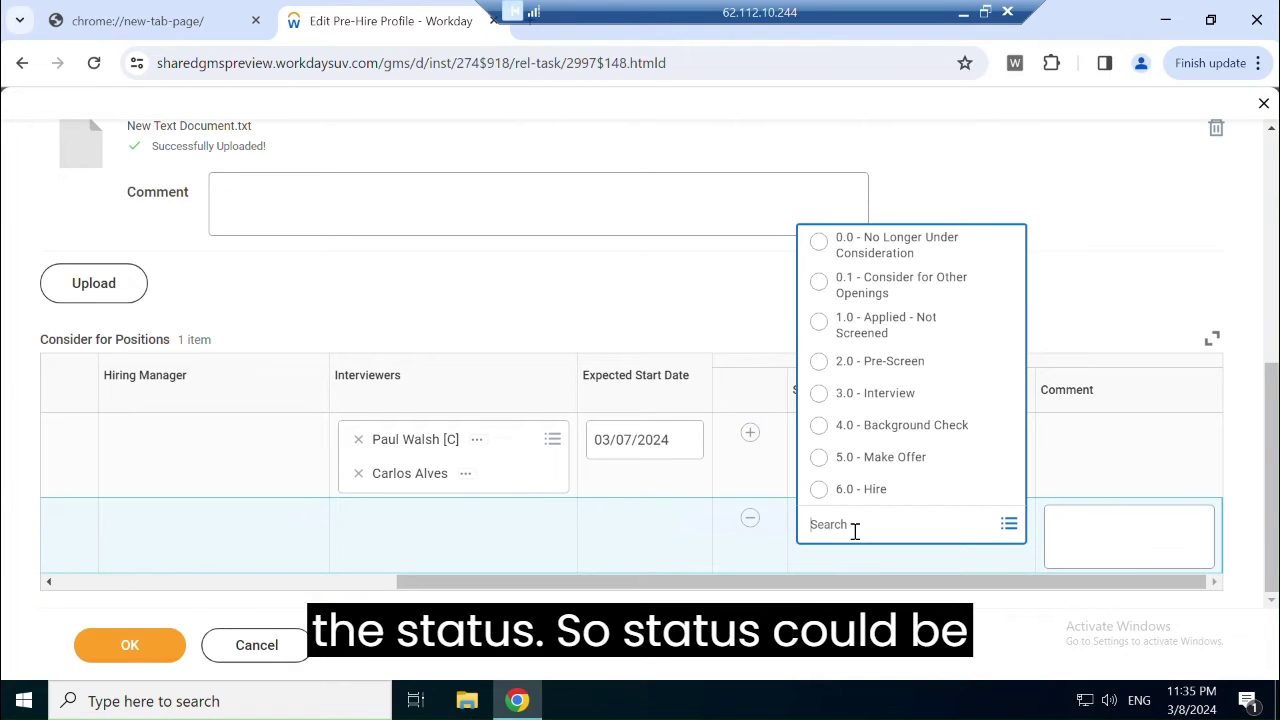
pyautogui.click(820, 363)
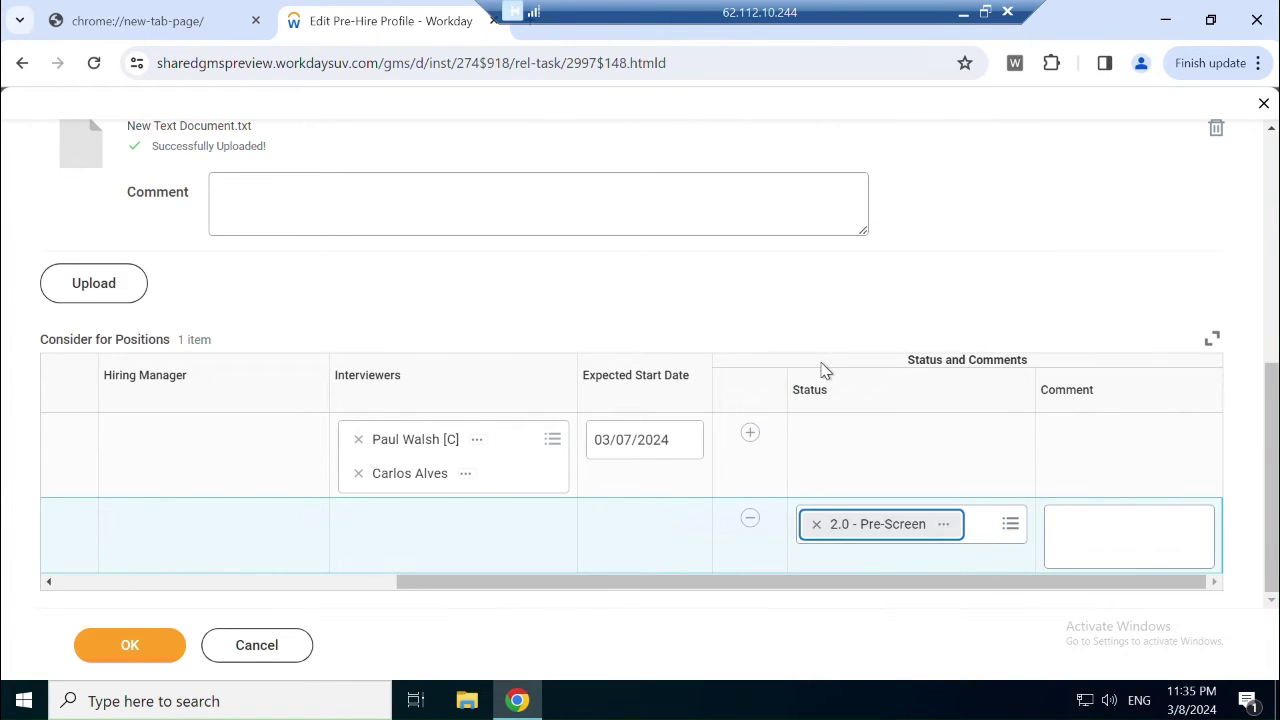
# Add a 3.0 - Interview status row and save the pre-hire profile.
pyautogui.click(751, 455)
pyautogui.click(907, 528)
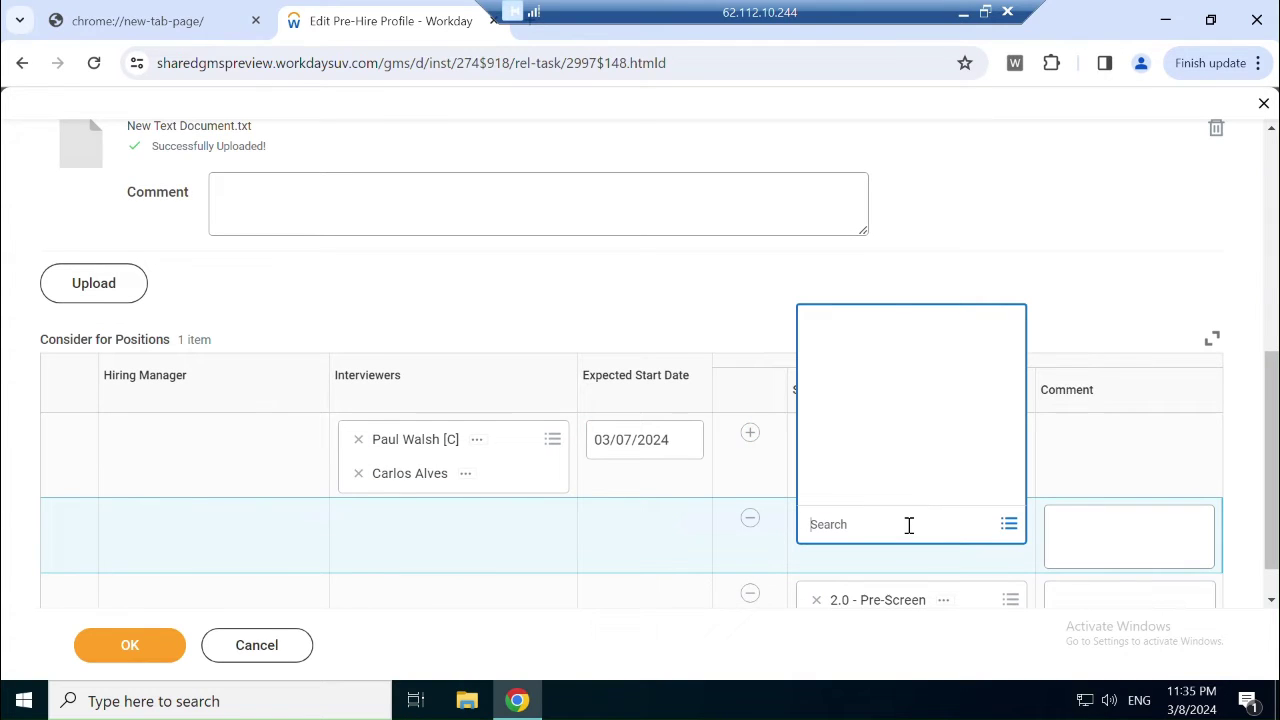
pyautogui.click(820, 393)
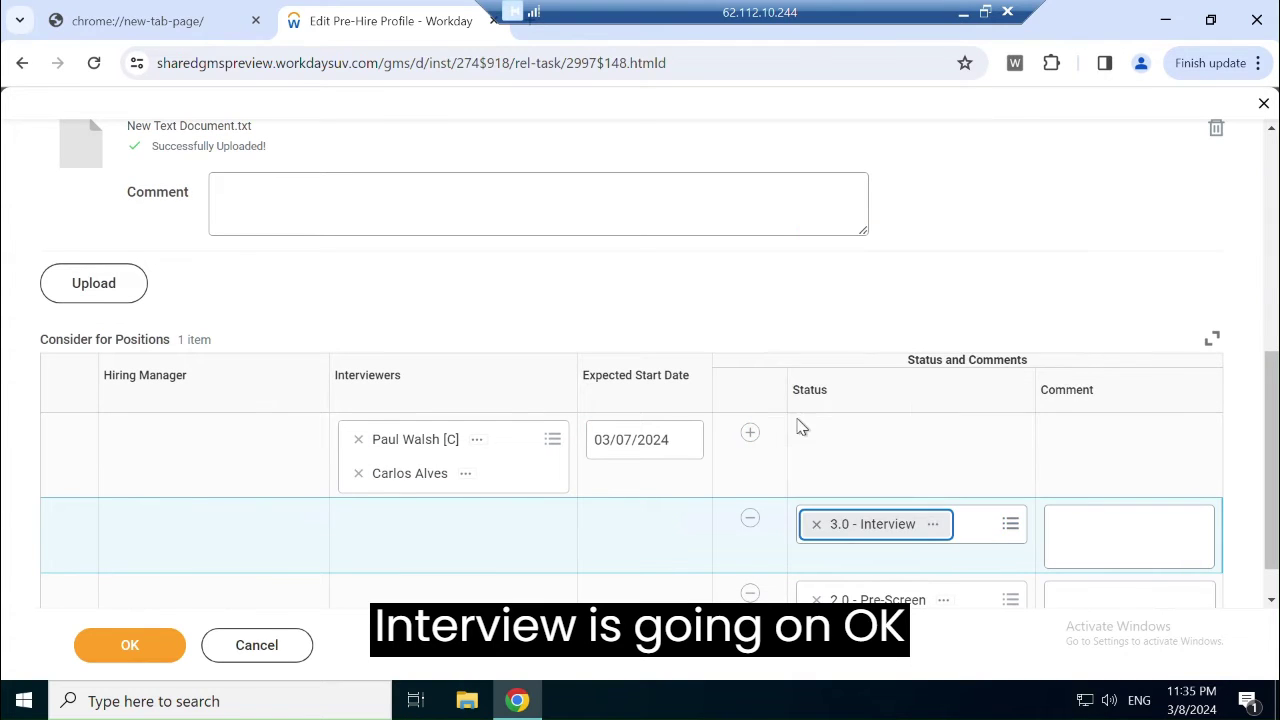
pyautogui.scroll(-1, 828, 463)
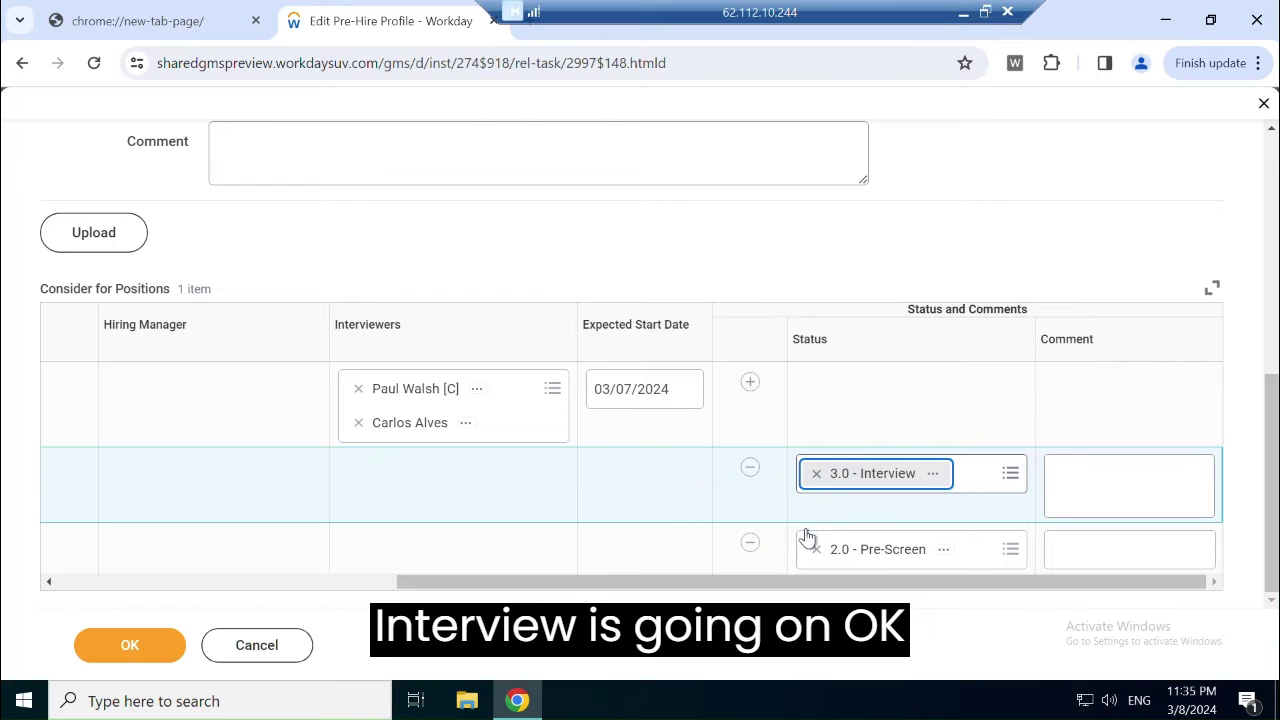
pyautogui.click(160, 642)
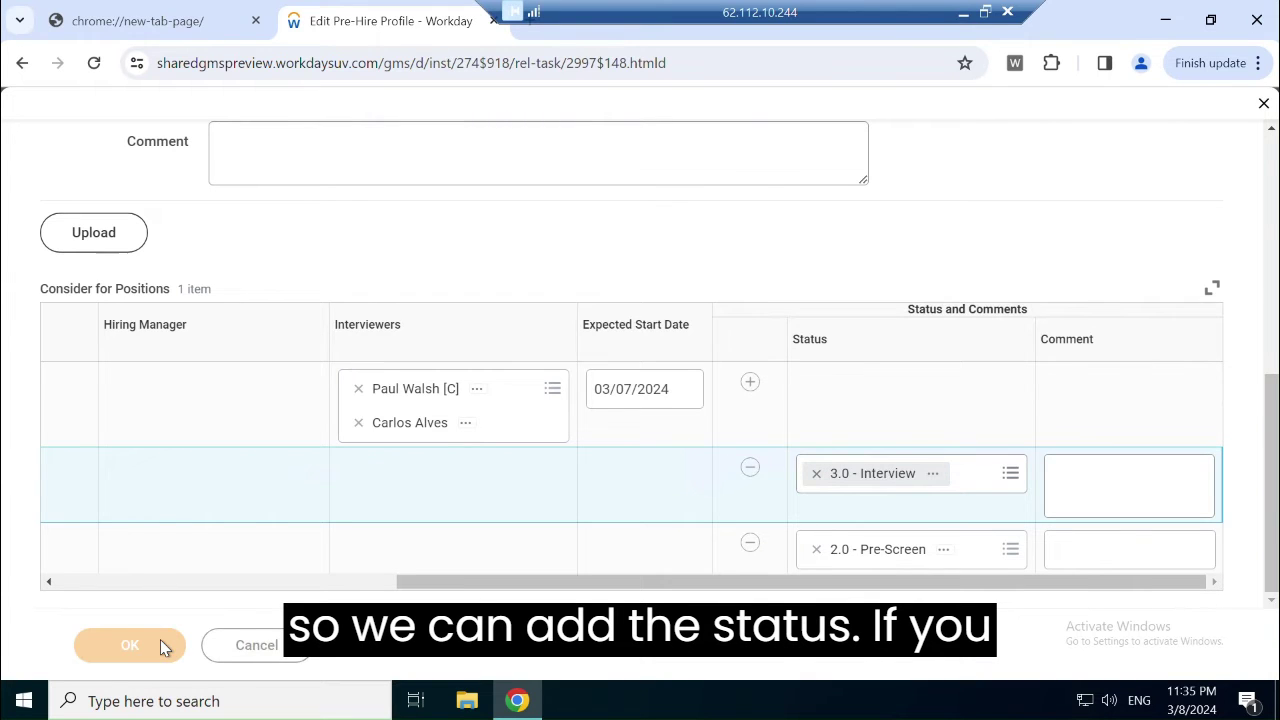
# Reopen the pre-hire's related actions to show the Job Application options.
pyautogui.scroll(-3, 454, 513)
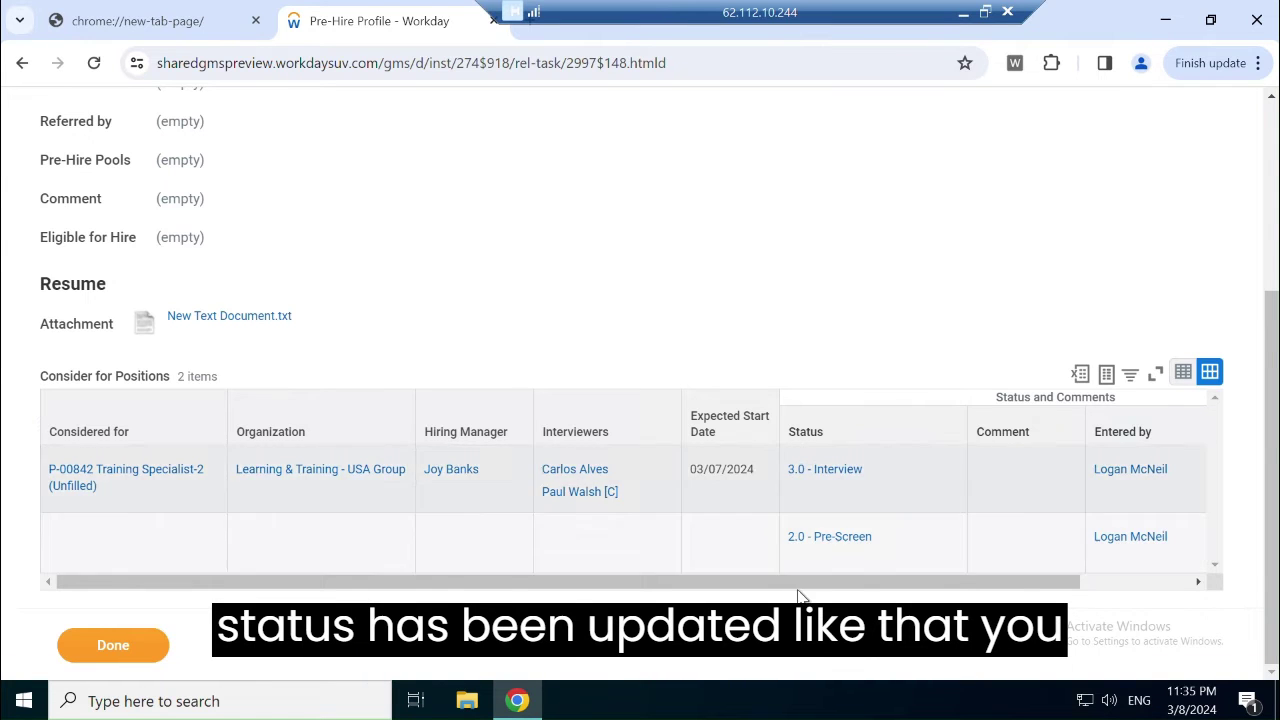
pyautogui.scroll(3, 620, 560)
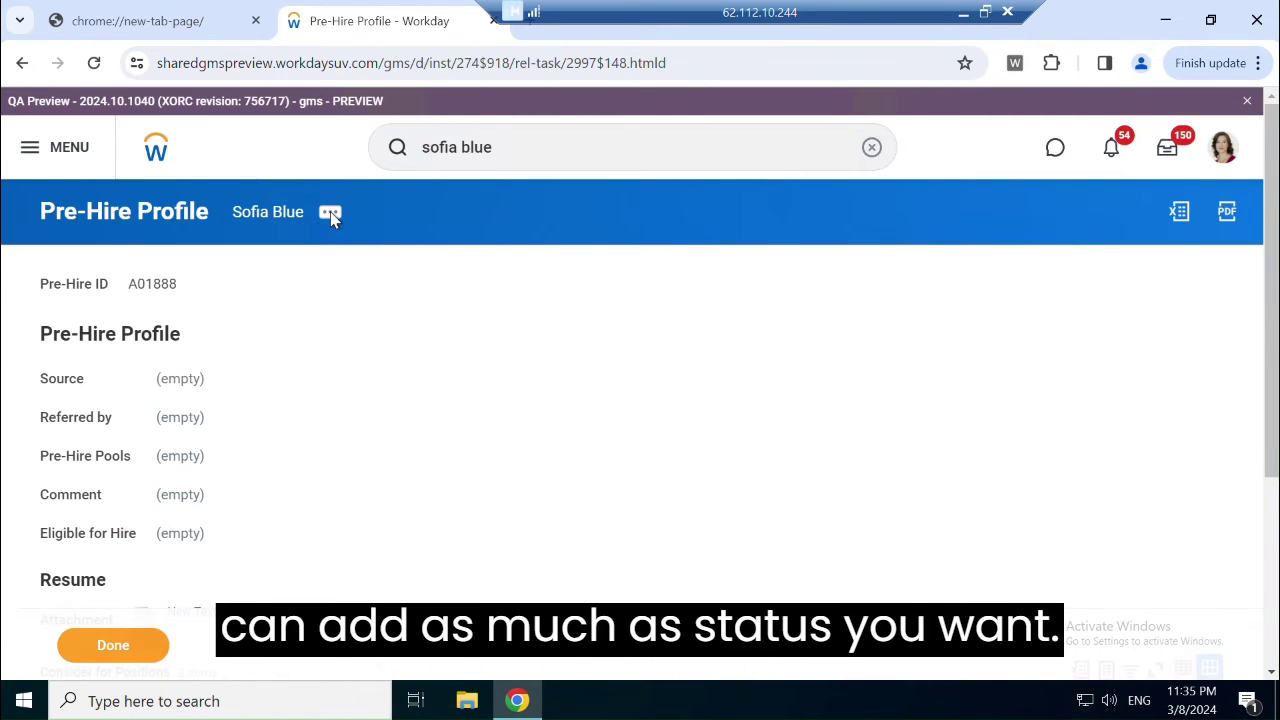
pyautogui.click(331, 214)
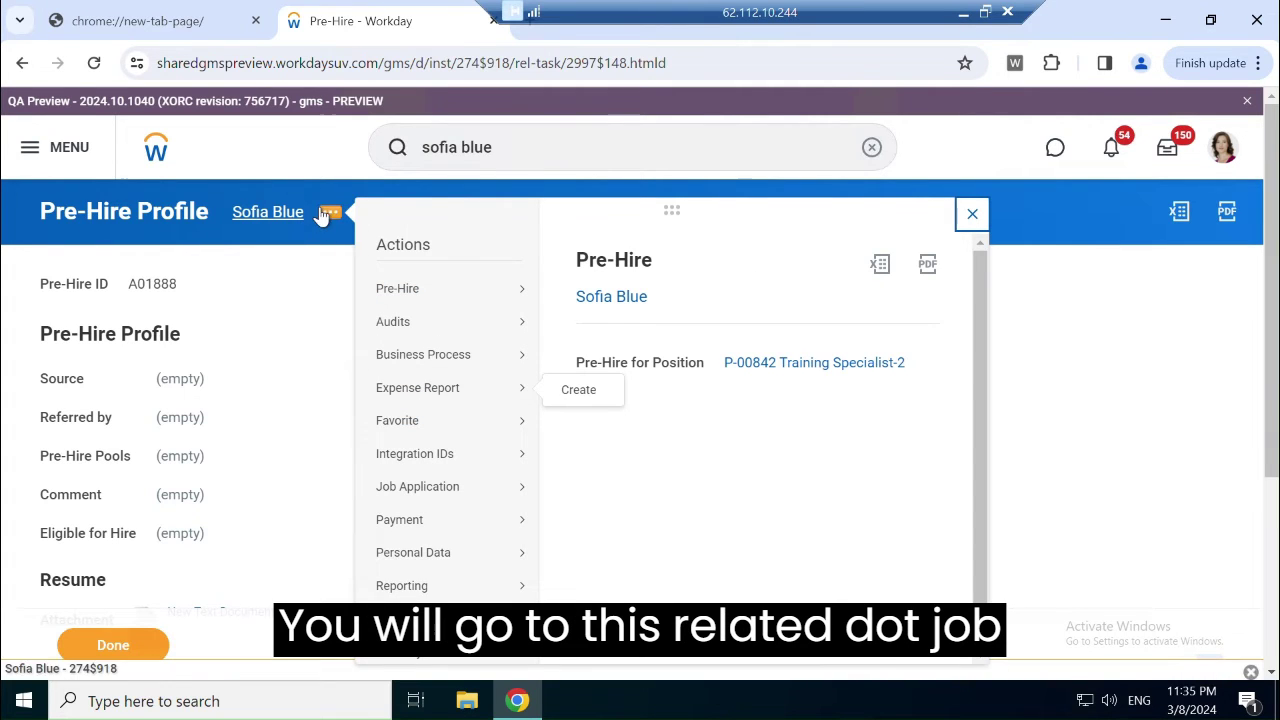
pyautogui.moveTo(418, 487)
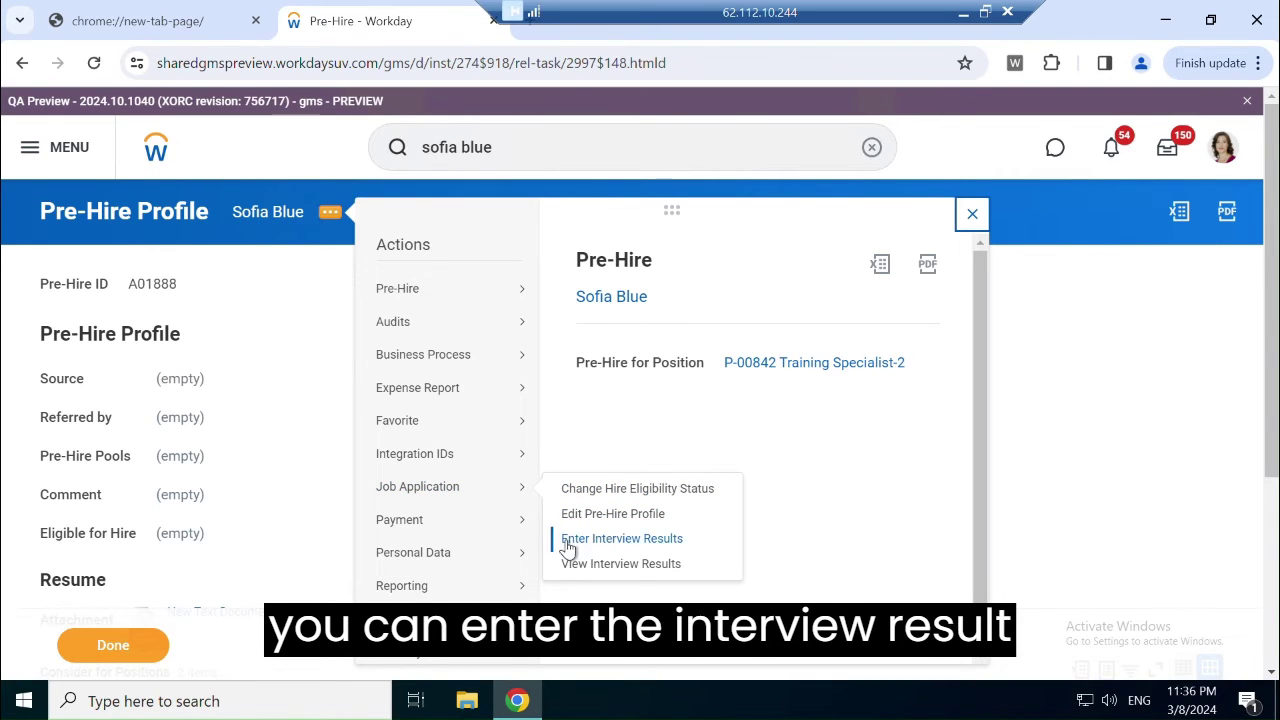
# Begin Enter Interview Results for the P-00842 Training Specialist-2 position.
pyautogui.click(622, 539)
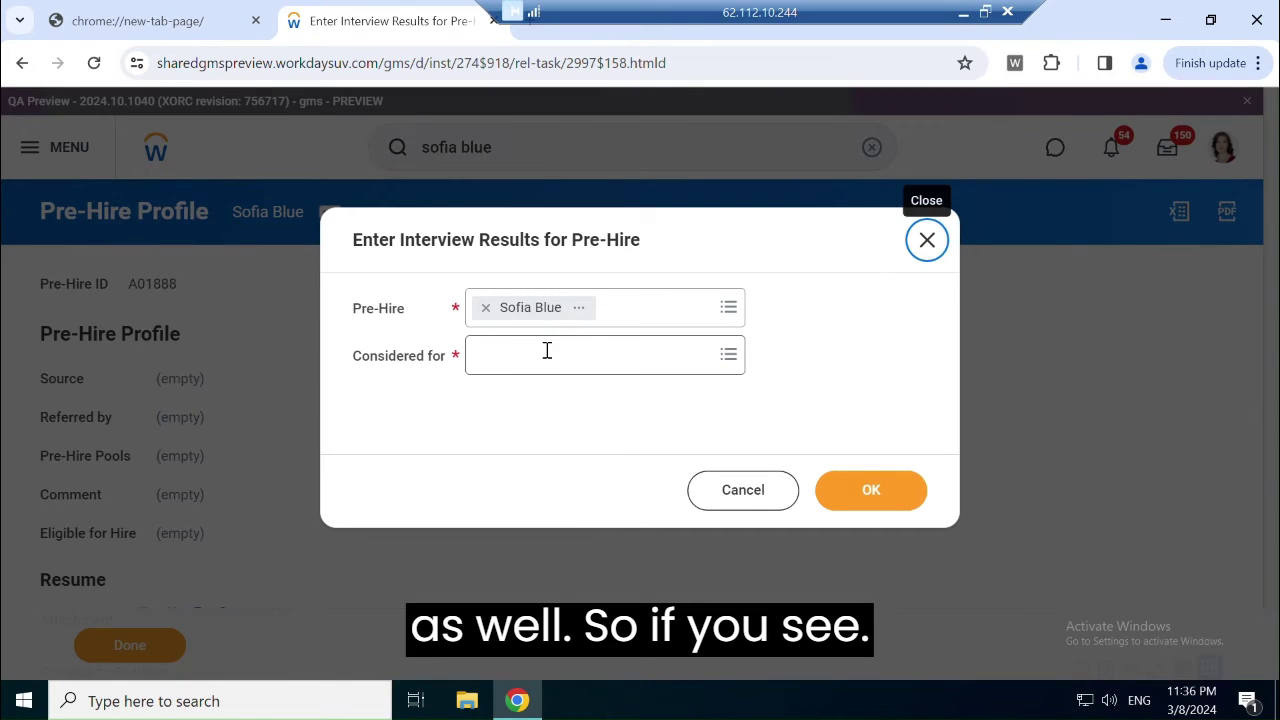
pyautogui.click(546, 352)
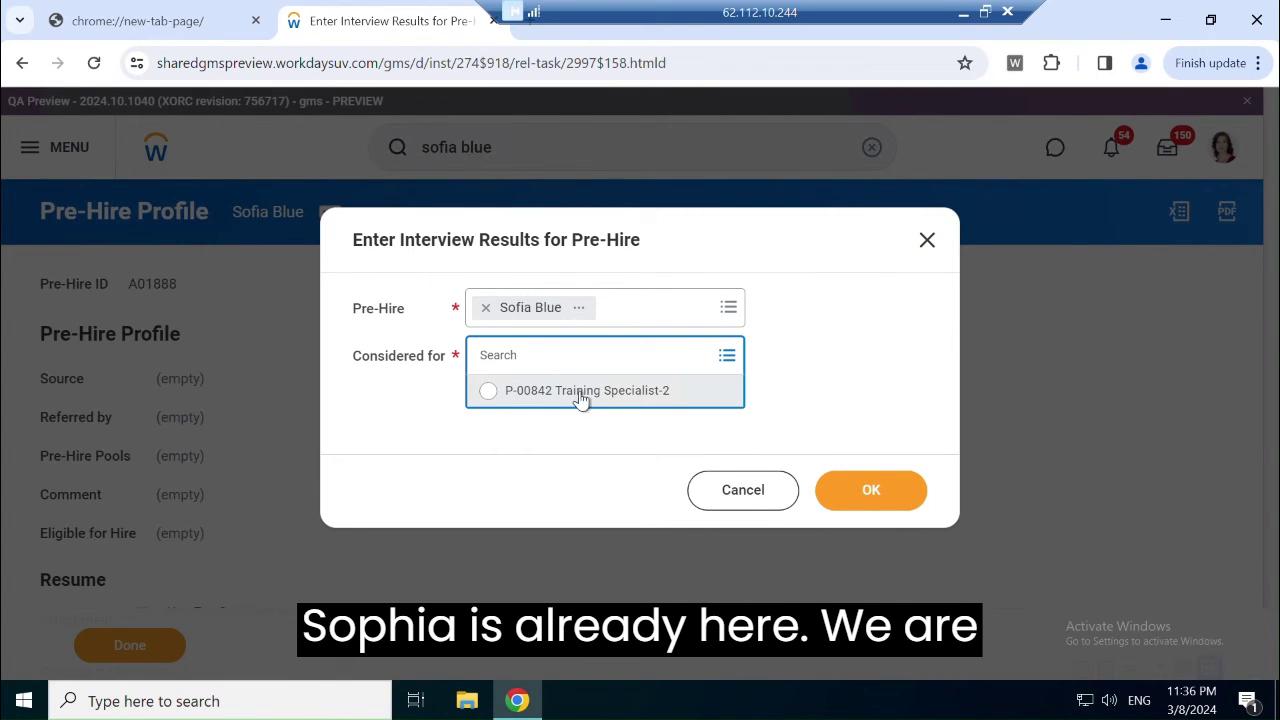
pyautogui.click(557, 400)
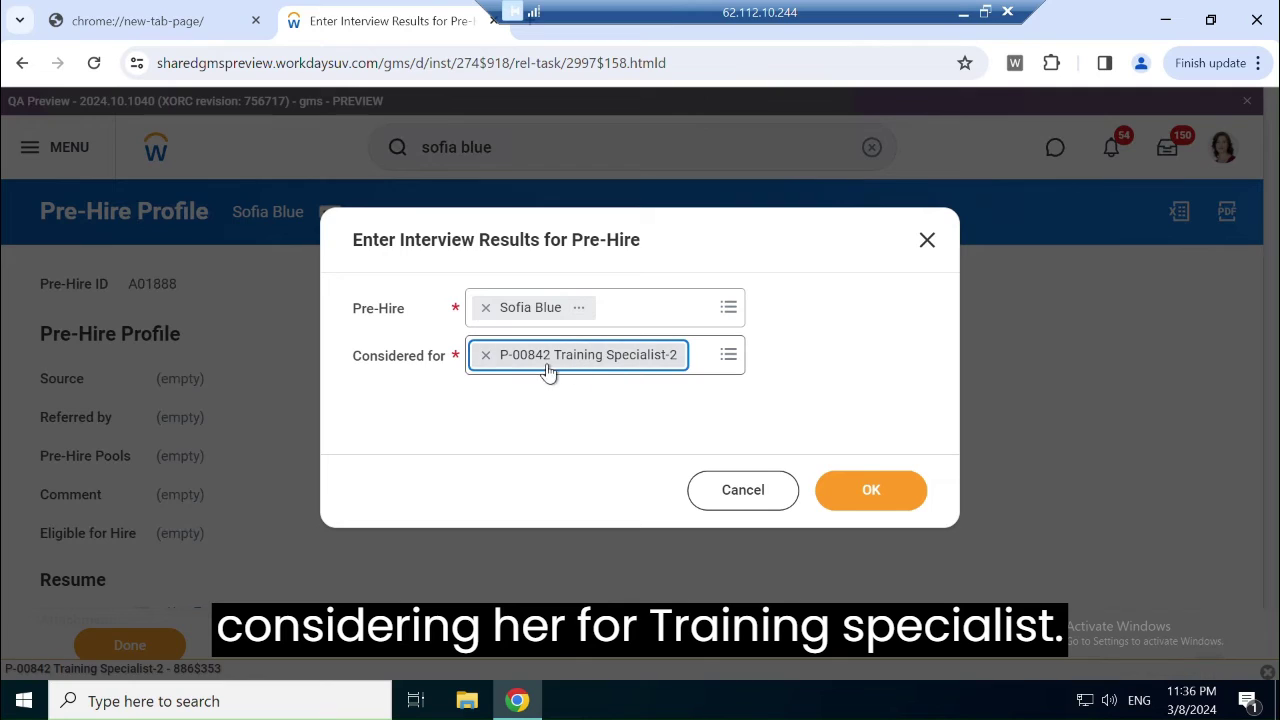
pyautogui.click(871, 500)
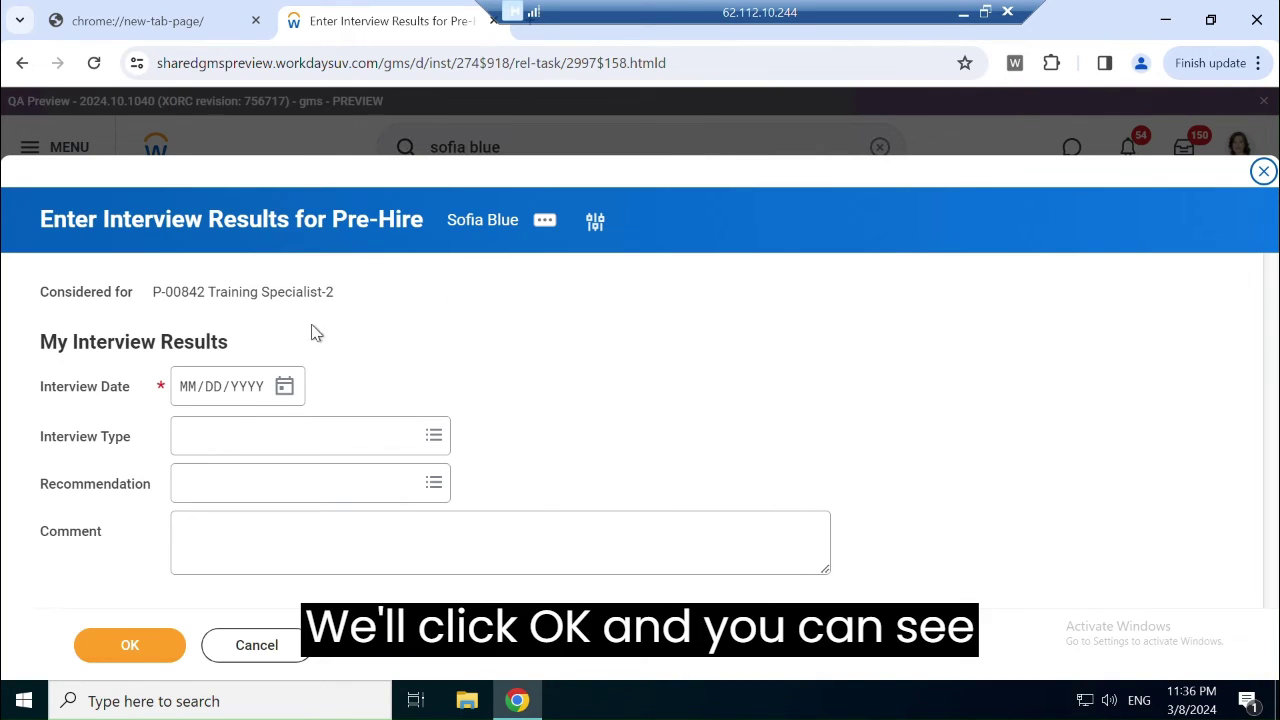
# Submit a Final Interview on 03/07/2024 with a Make Offer recommendation.
pyautogui.click(285, 387)
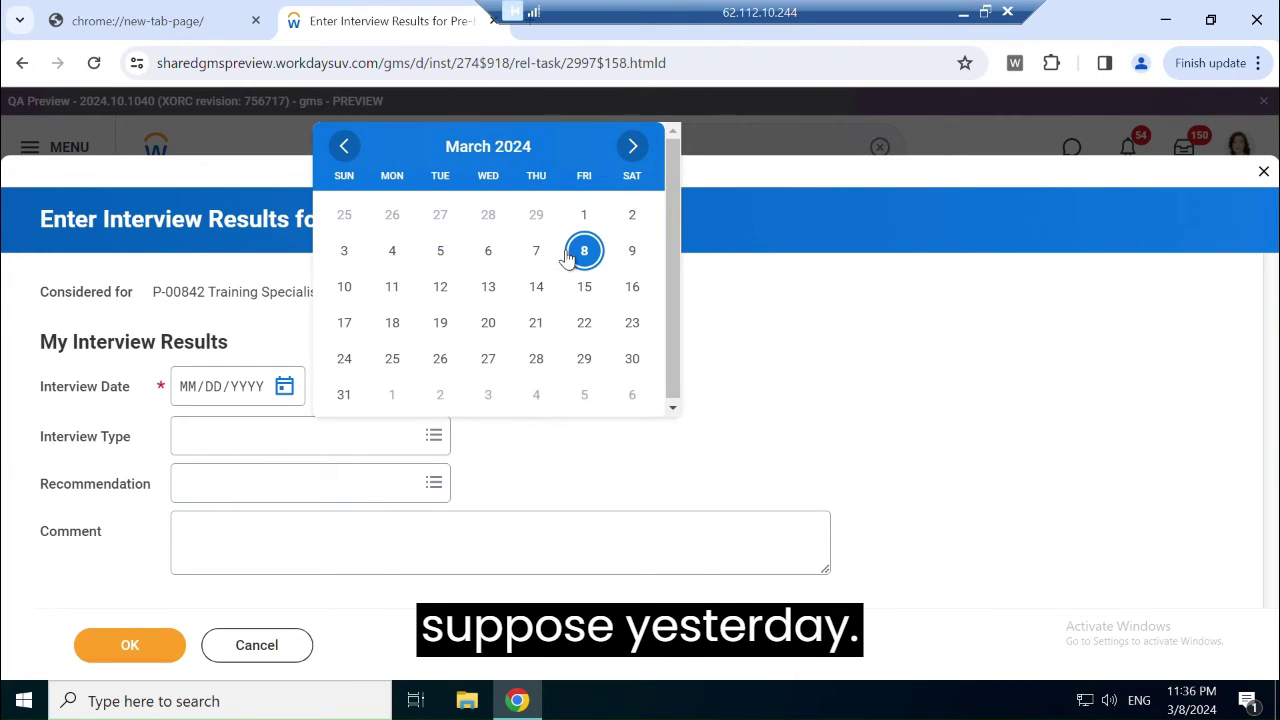
pyautogui.click(536, 250)
pyautogui.click(290, 436)
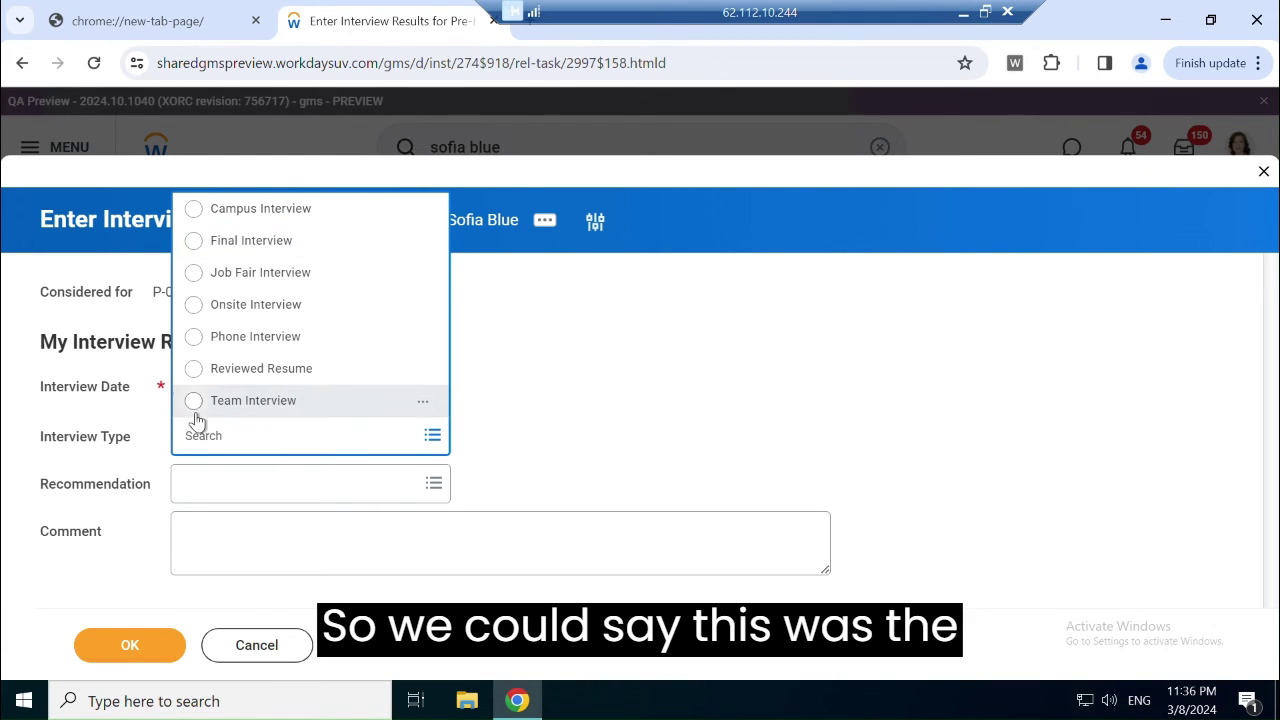
pyautogui.click(193, 243)
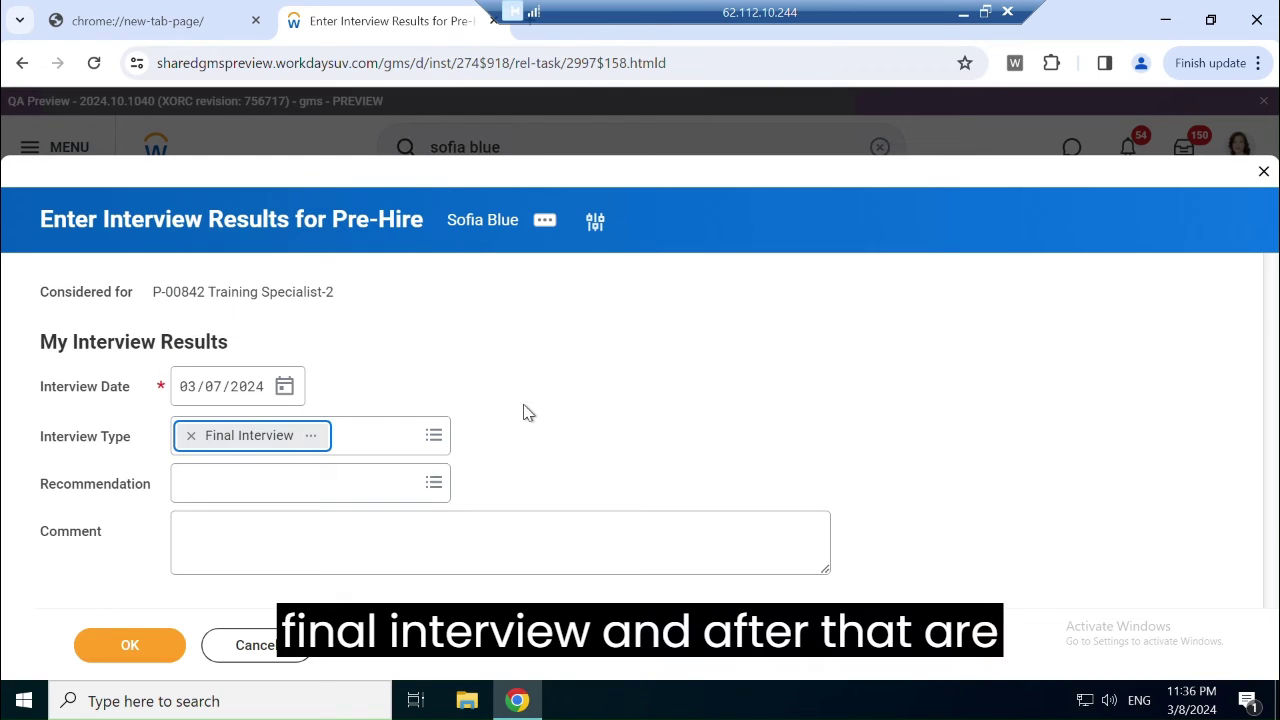
pyautogui.click(312, 490)
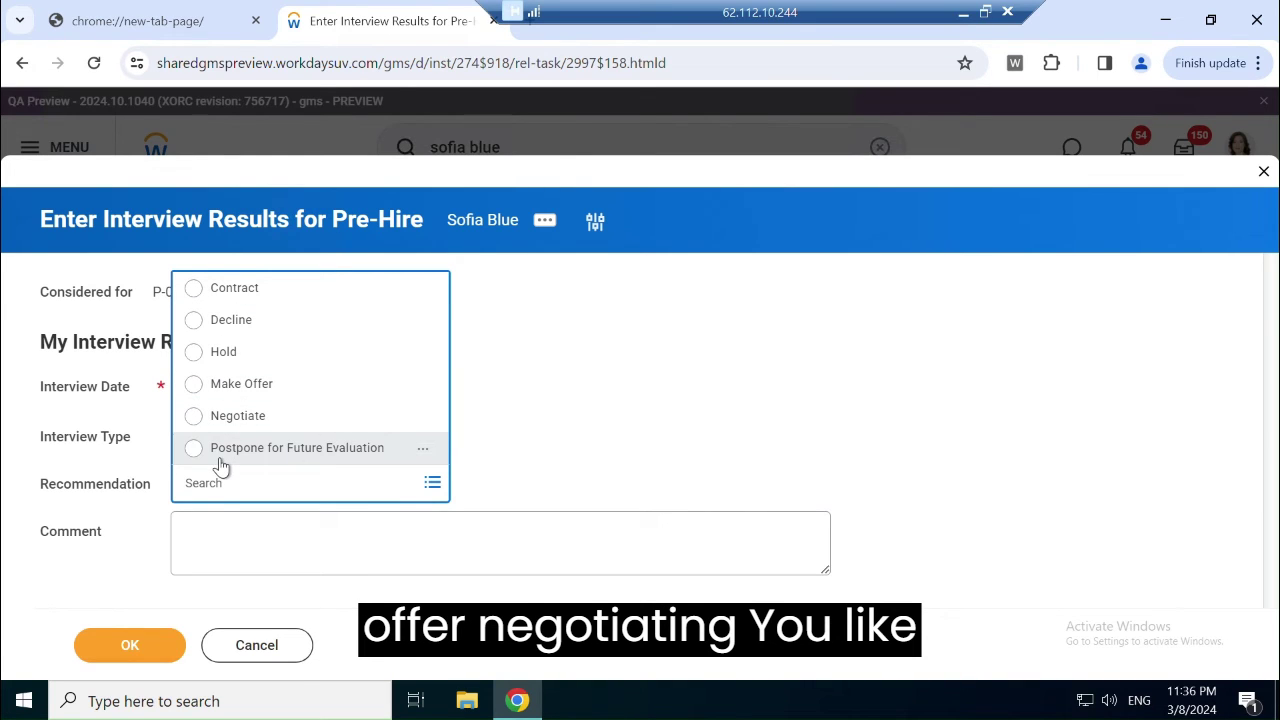
pyautogui.click(276, 386)
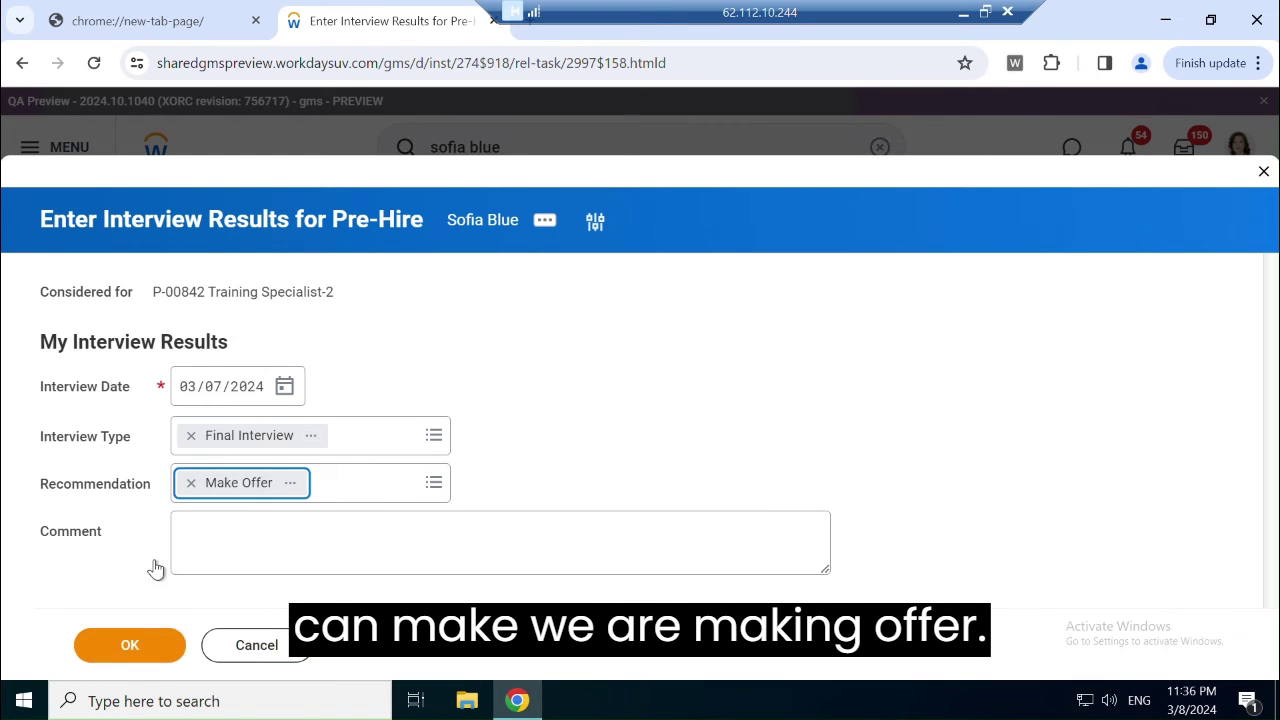
pyautogui.click(140, 652)
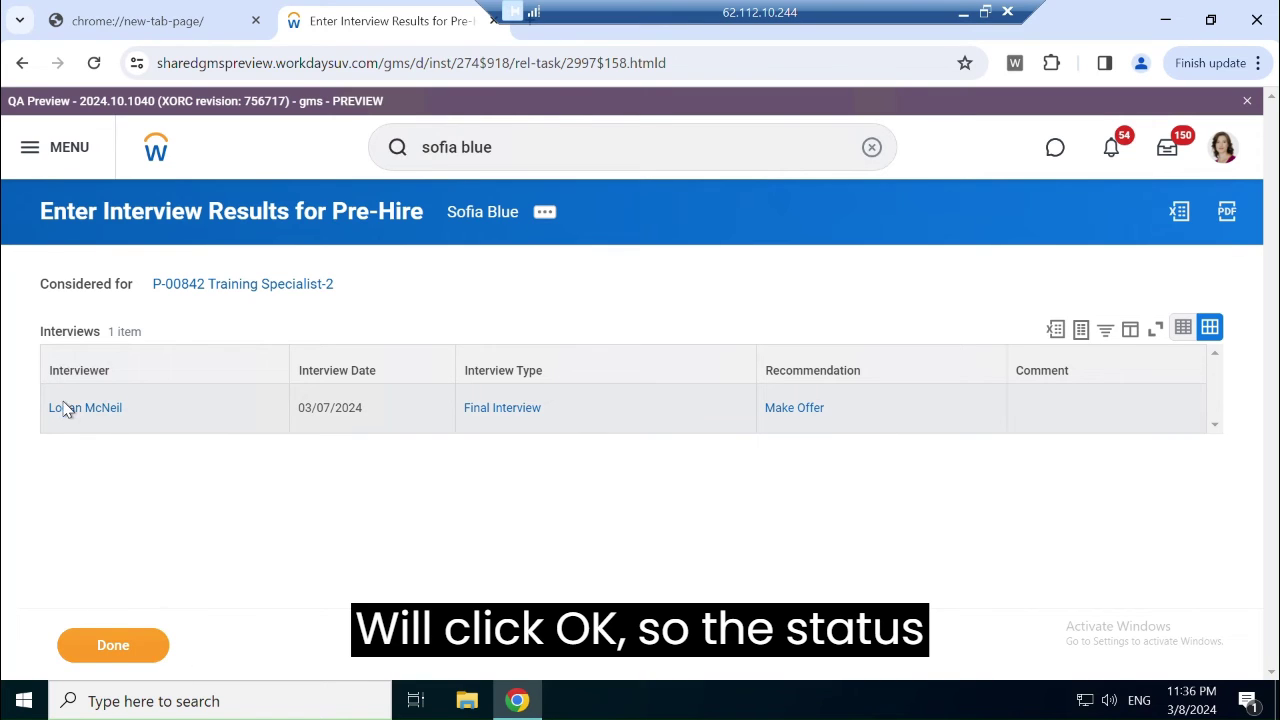
# Close the interview results and reopen the pre-hire's Job Application actions.
pyautogui.click(147, 647)
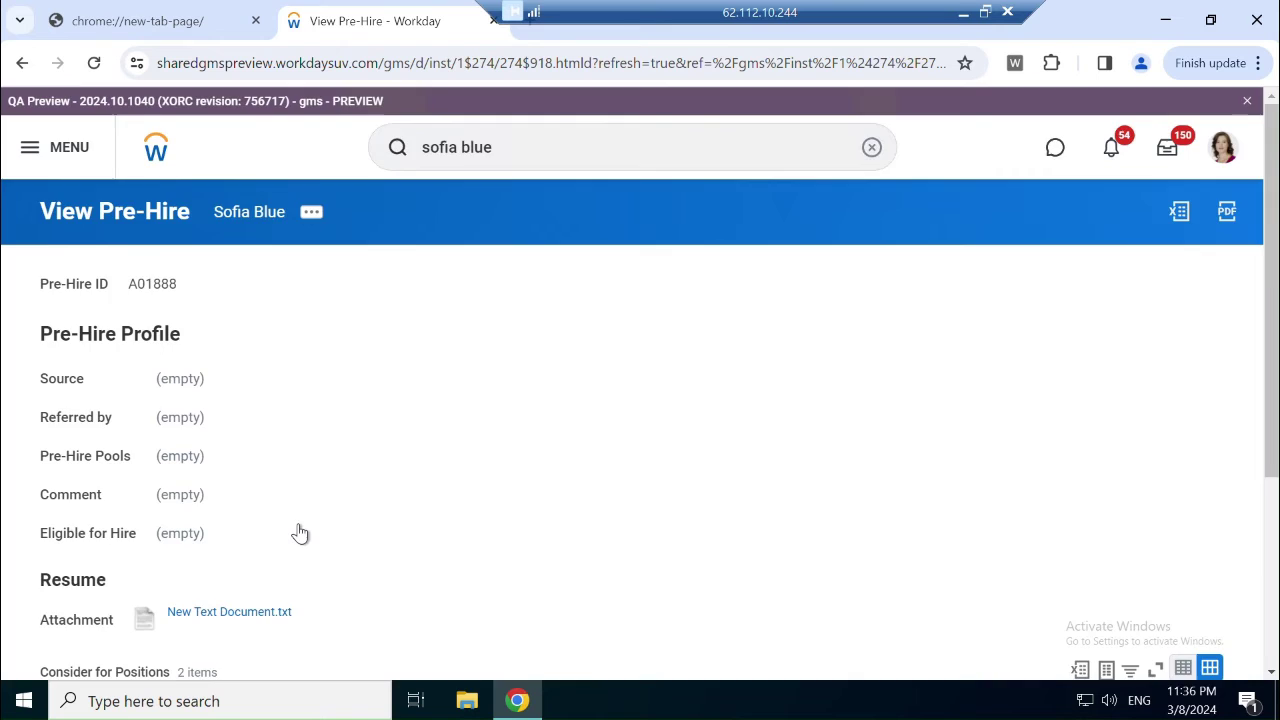
pyautogui.scroll(-3, 294, 530)
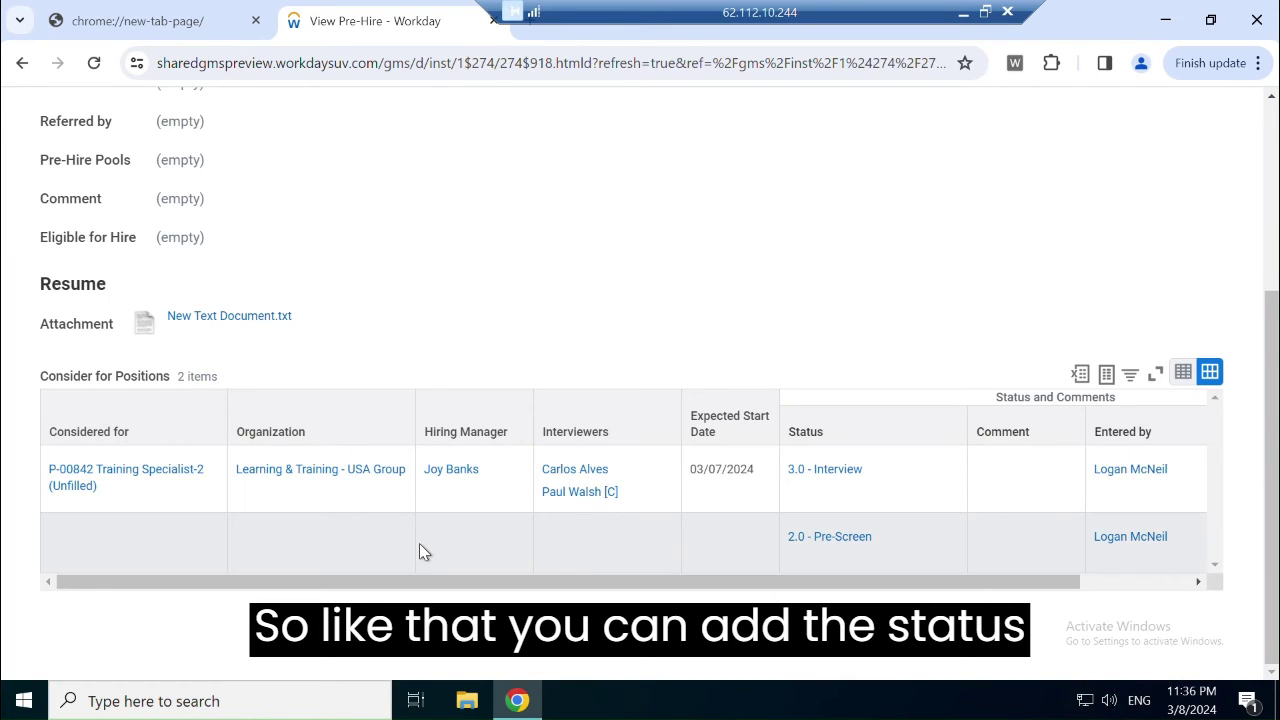
pyautogui.scroll(3, 419, 543)
pyautogui.click(311, 218)
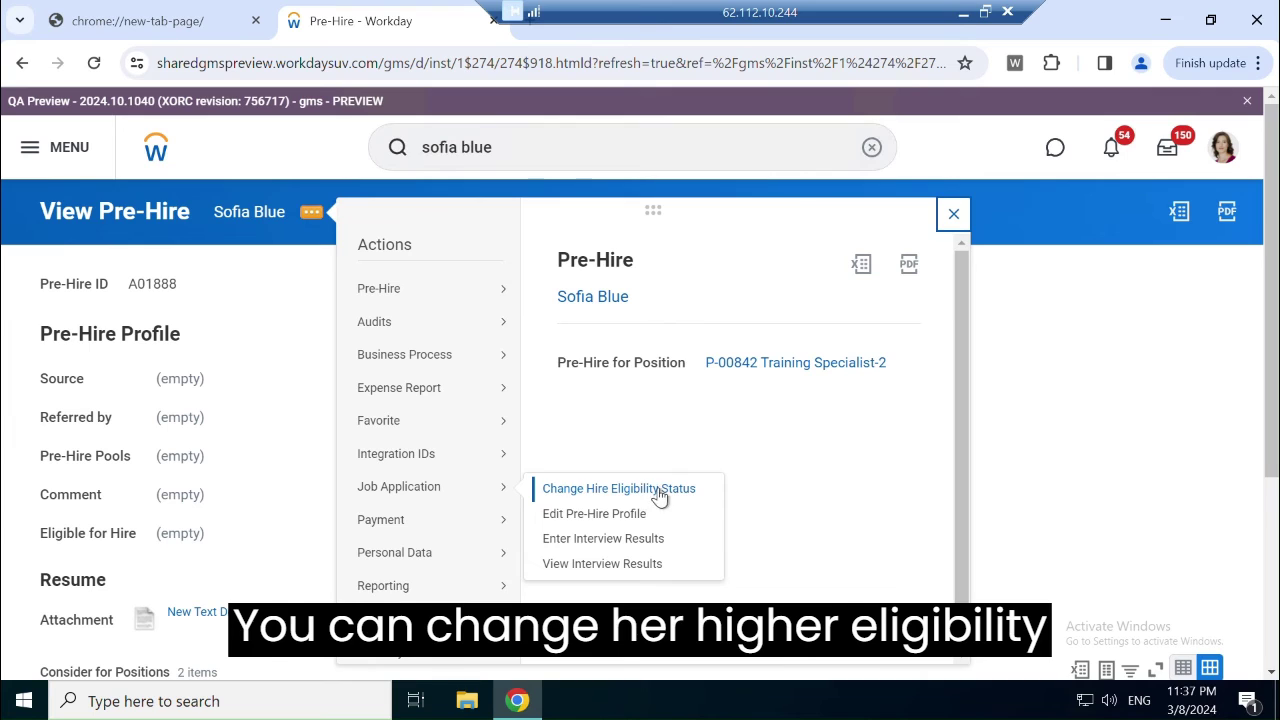
# Change the pre-hire's hire eligibility status so Eligible for Hire is Yes.
pyautogui.click(632, 493)
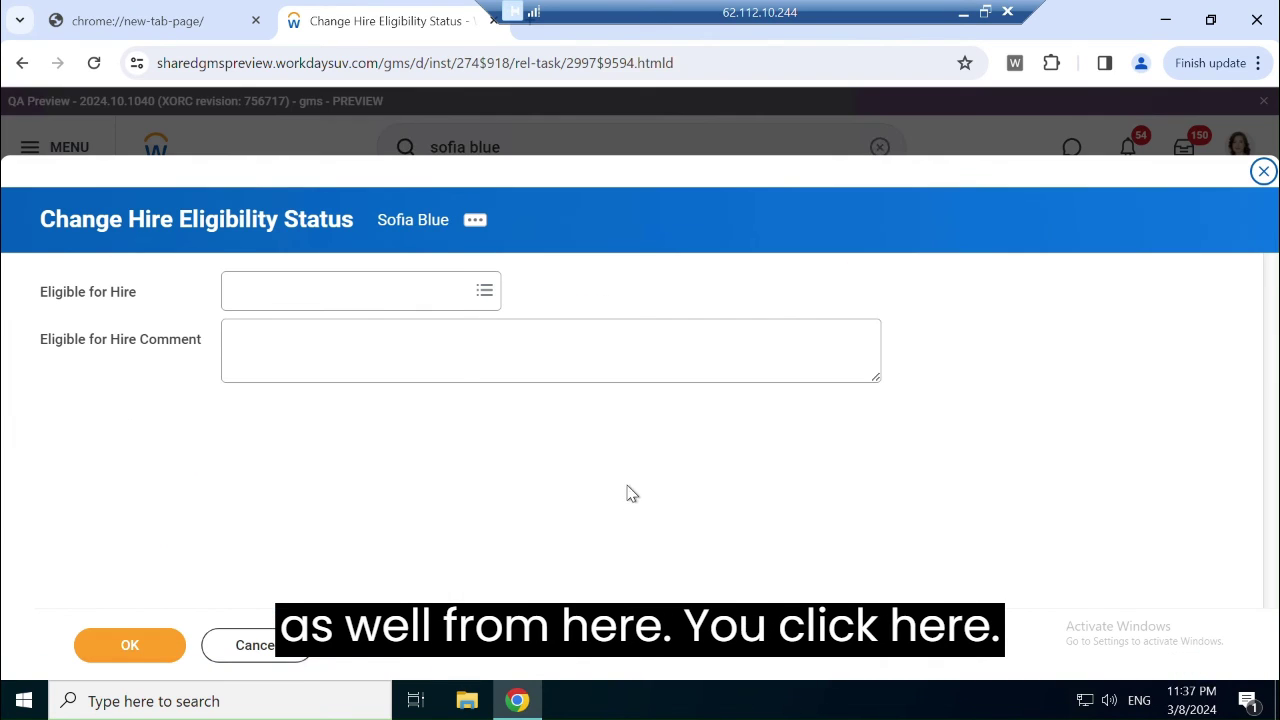
pyautogui.click(322, 290)
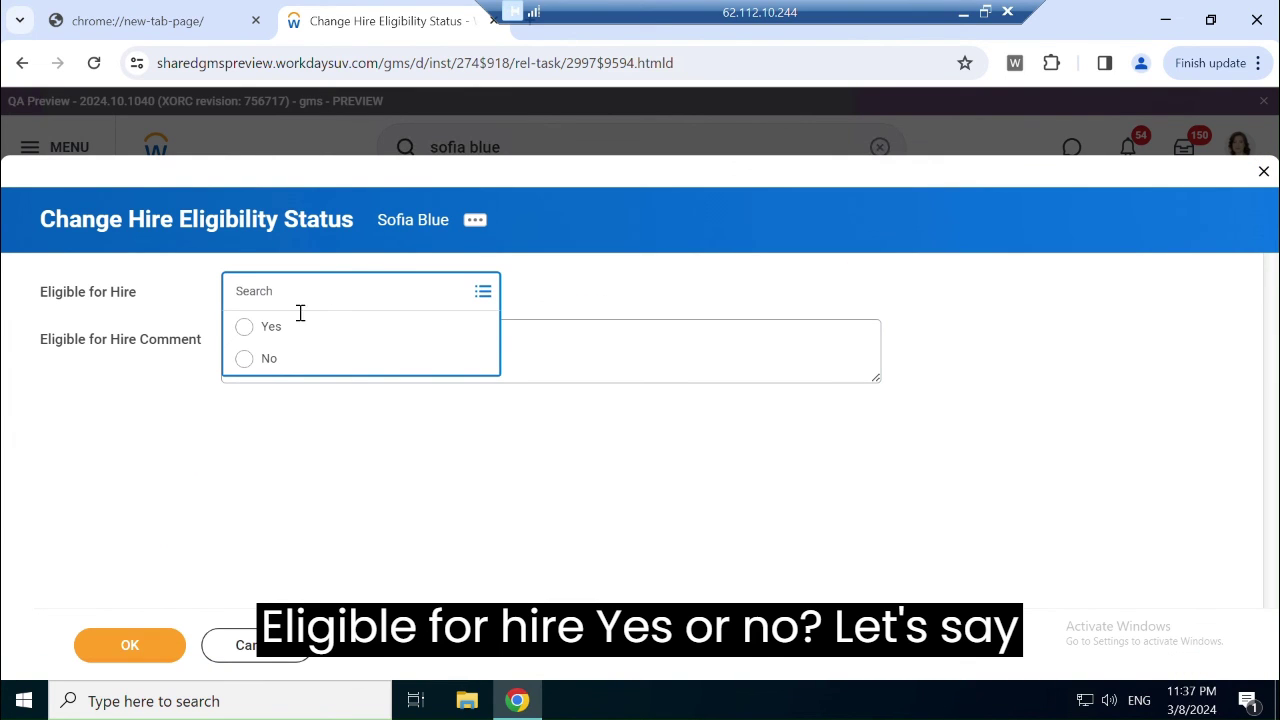
pyautogui.click(266, 326)
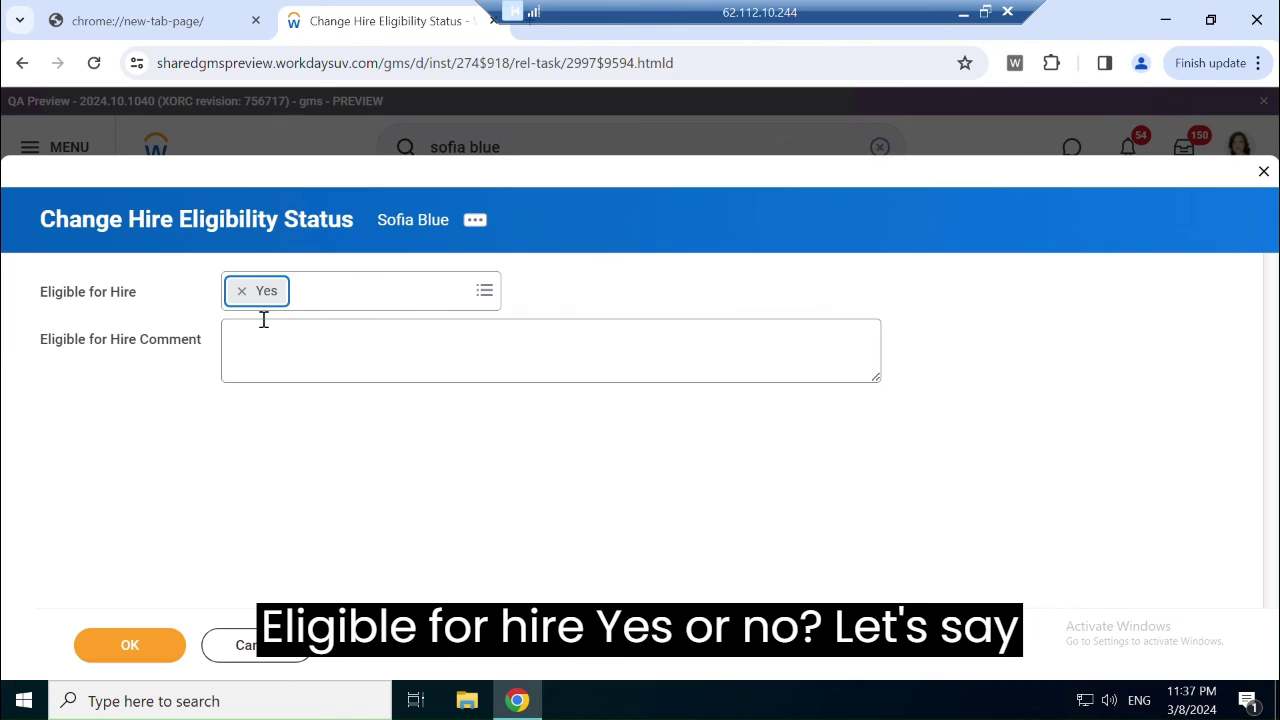
pyautogui.click(131, 644)
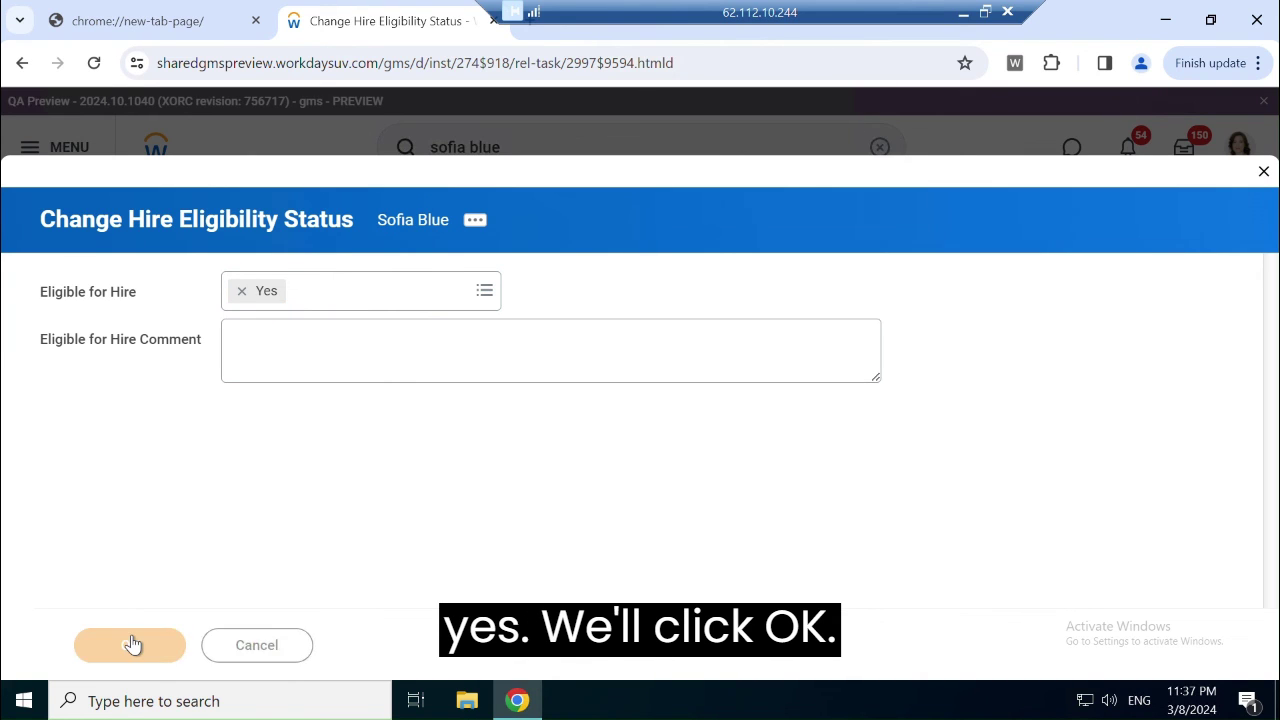
pyautogui.click(129, 645)
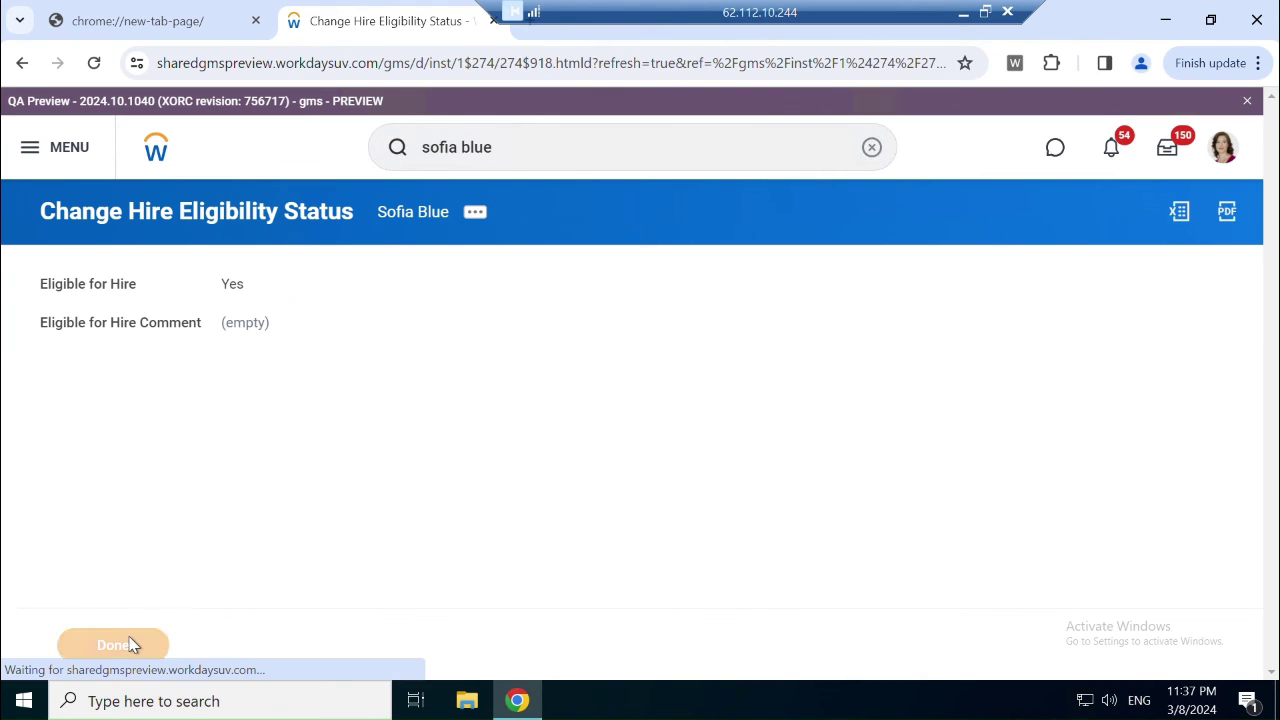
# Check the pre-hire profile shows Eligible for Hire as Yes, then return to the Workday home page.
pyautogui.scroll(-1, 323, 443)
pyautogui.scroll(-2, 323, 443)
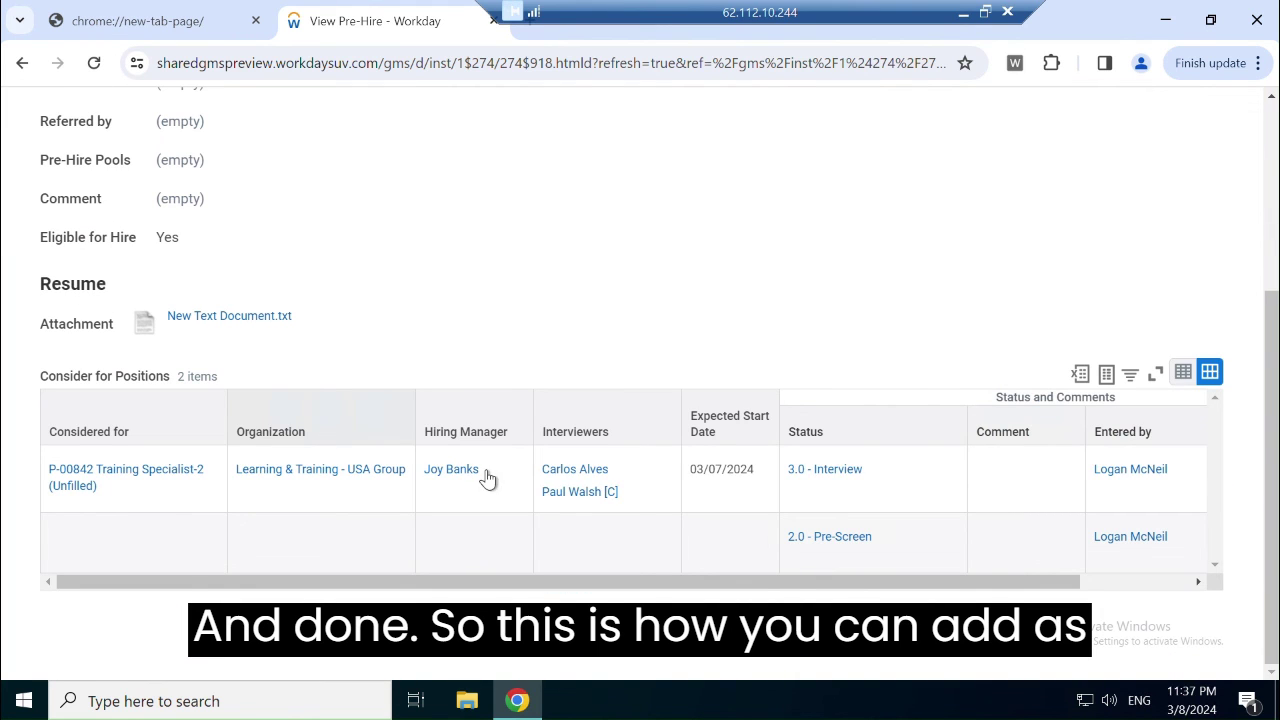
pyautogui.scroll(3, 545, 495)
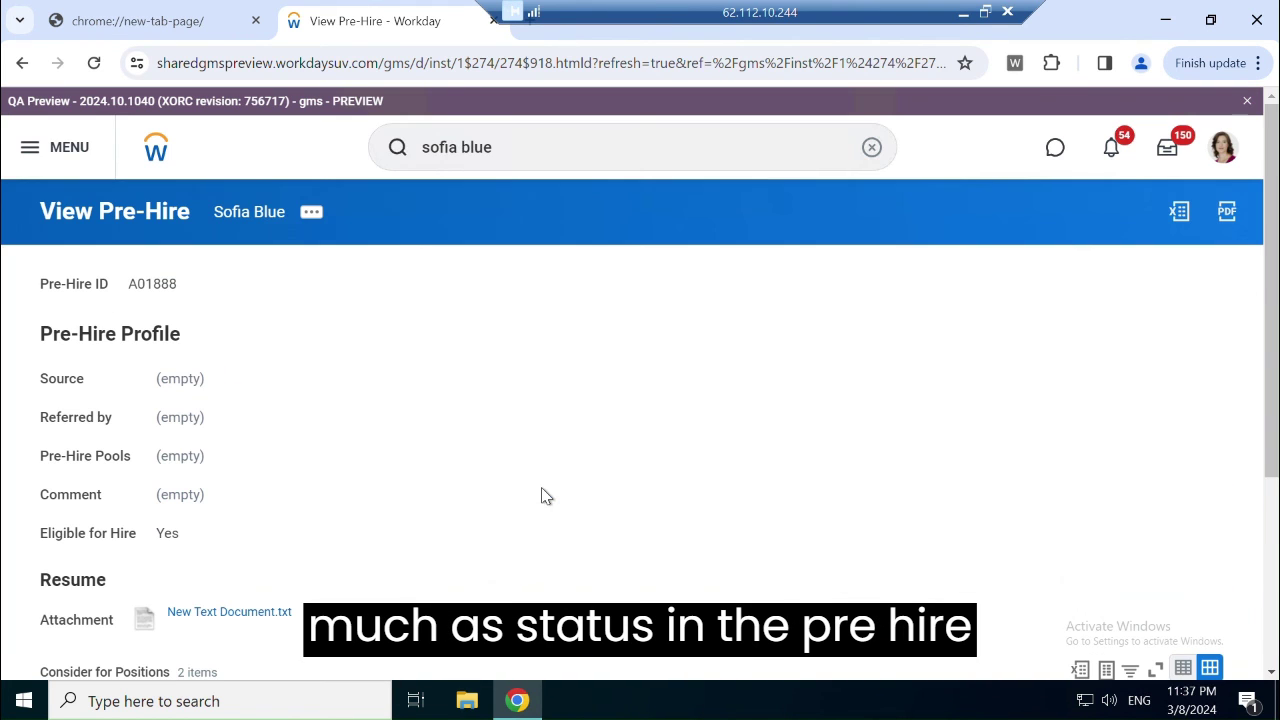
pyautogui.scroll(-2, 543, 492)
pyautogui.scroll(-1, 543, 494)
pyautogui.scroll(3, 543, 494)
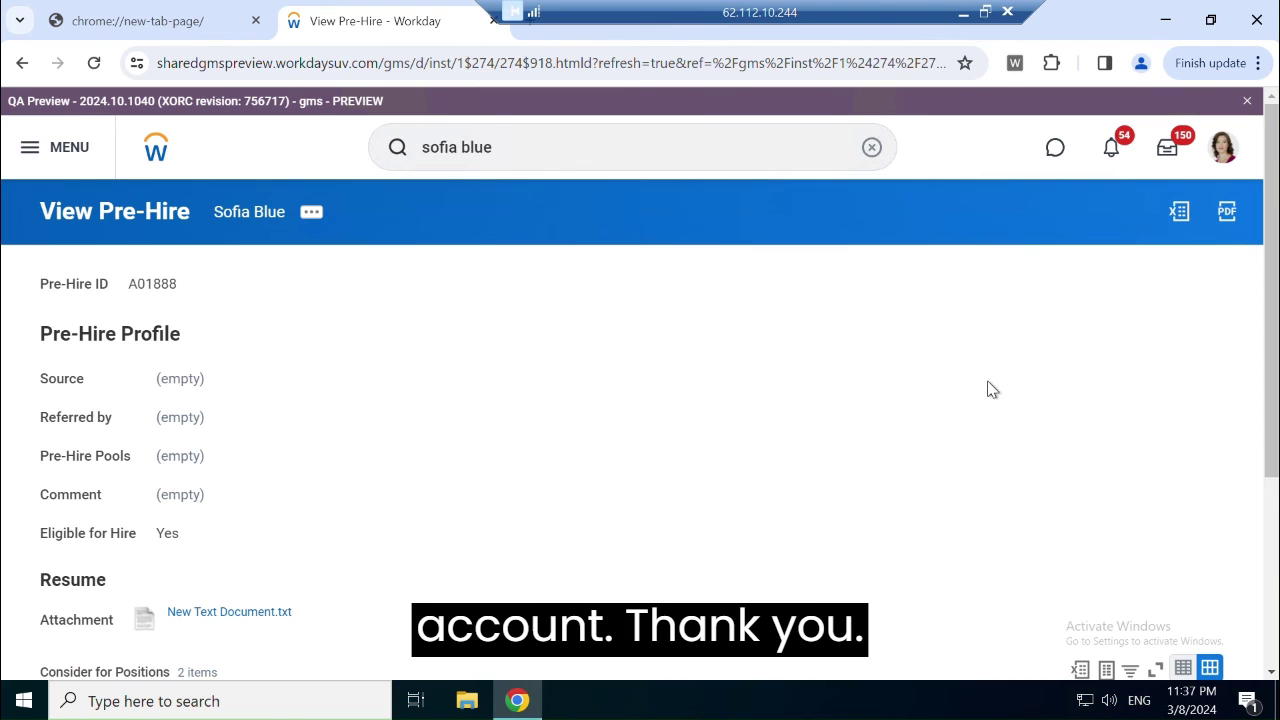
pyautogui.click(155, 148)
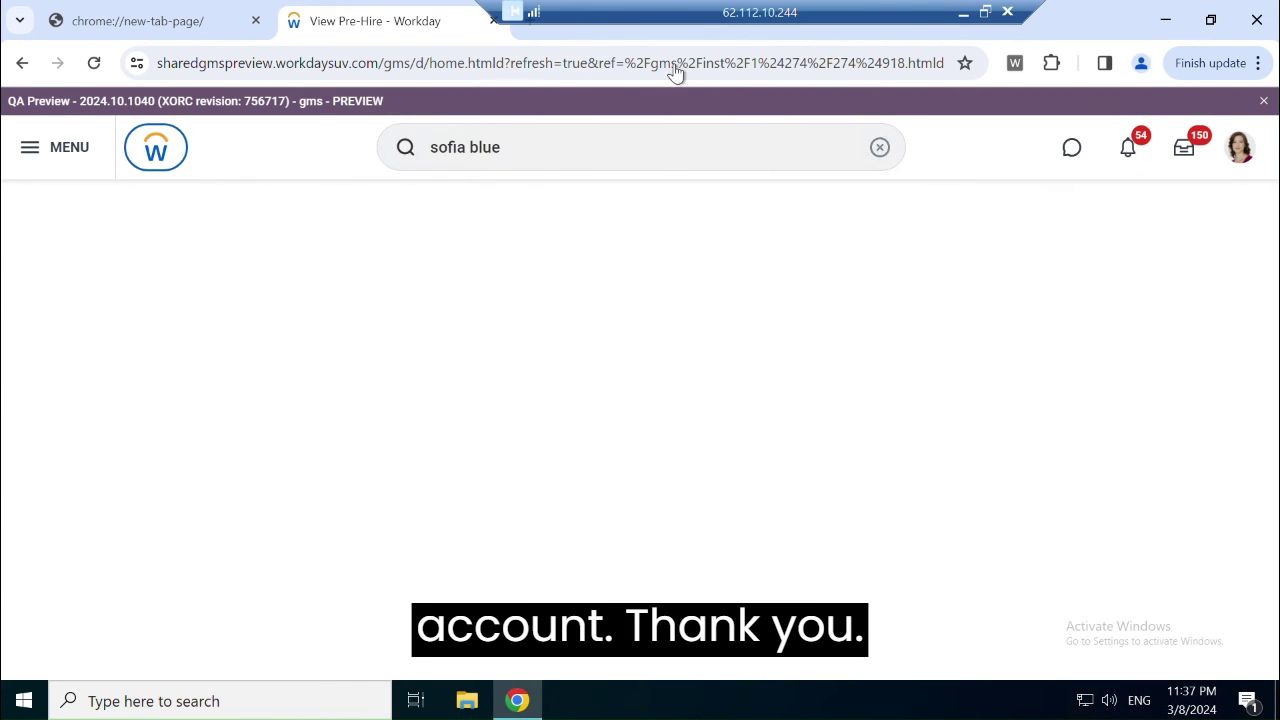